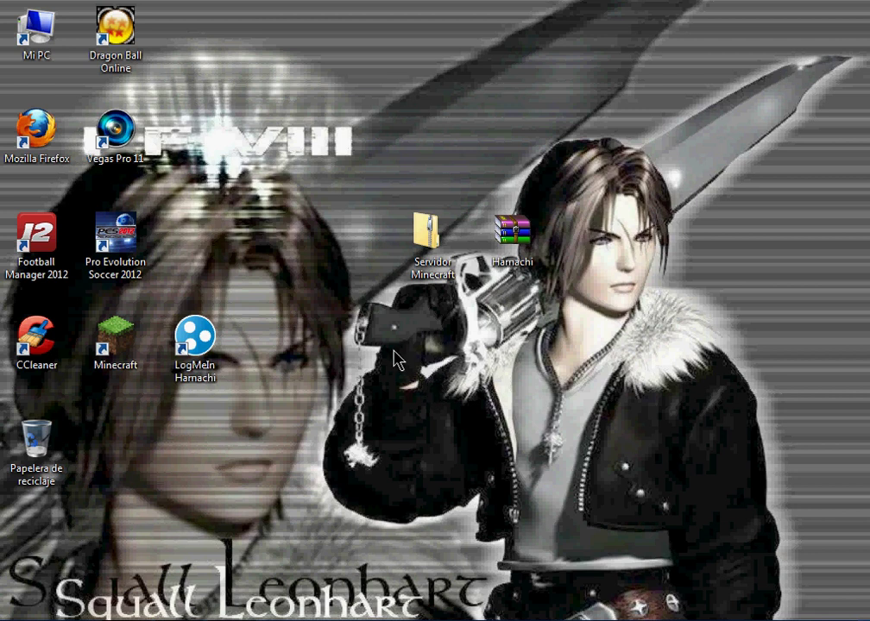
left_click_drag(559, 204, 432, 413)
left_click(326, 540)
right_click(419, 328)
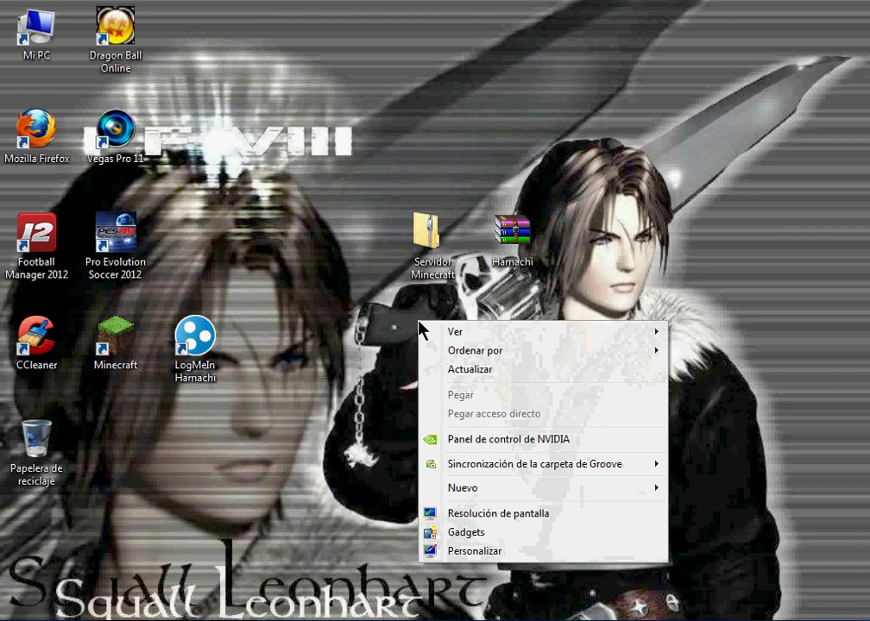
left_click(294, 361)
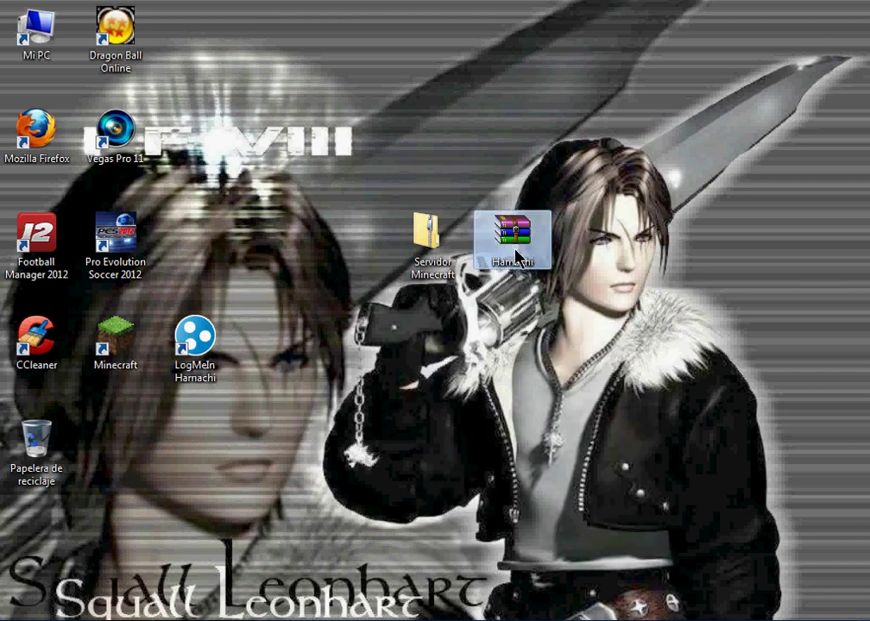
left_click_drag(405, 207, 556, 250)
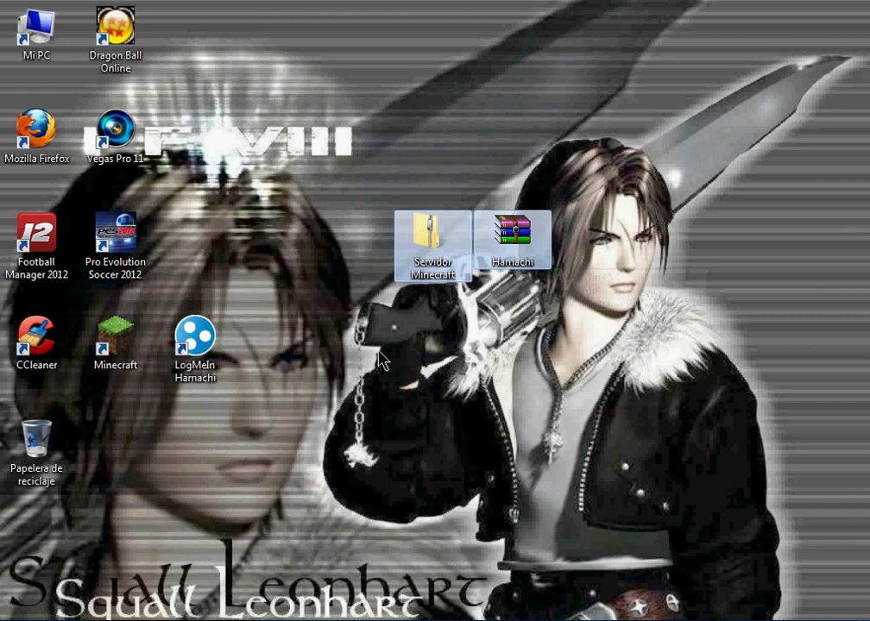
left_click_drag(371, 352, 573, 206)
left_click_drag(355, 406, 666, 155)
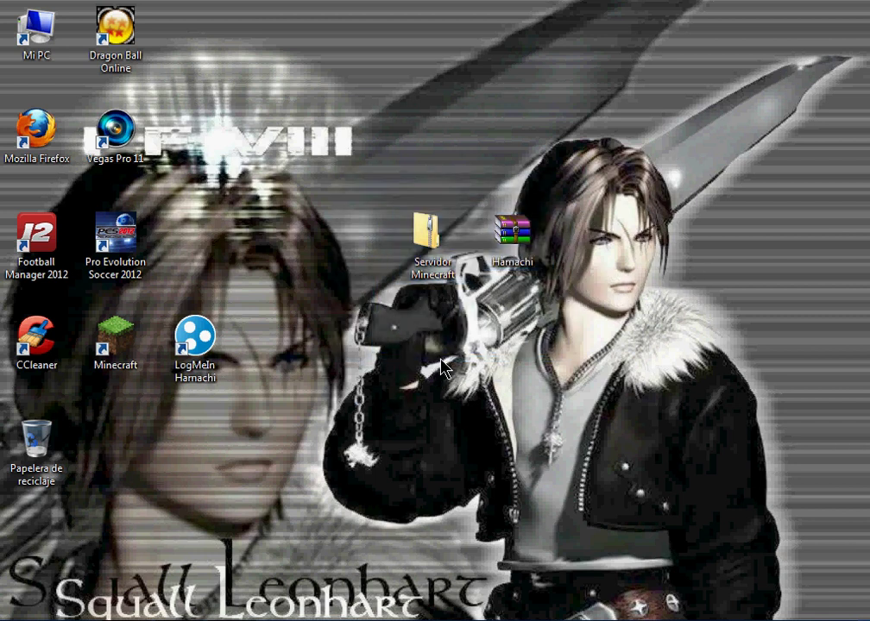
left_click(522, 250)
left_click_drag(316, 408, 530, 248)
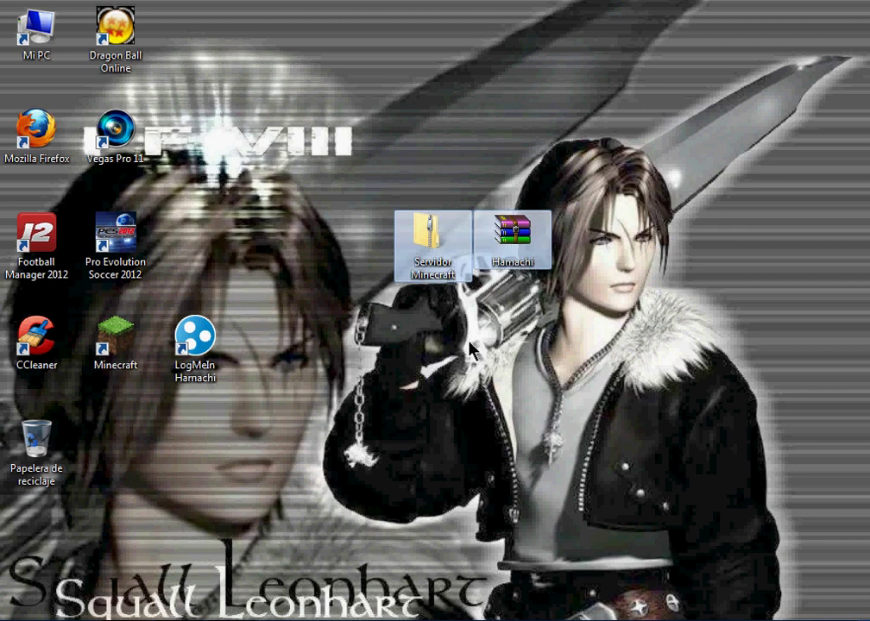
Step: Open the Hamachi archive on the desktop to view the installer it contains, and close it again
double_click(517, 241)
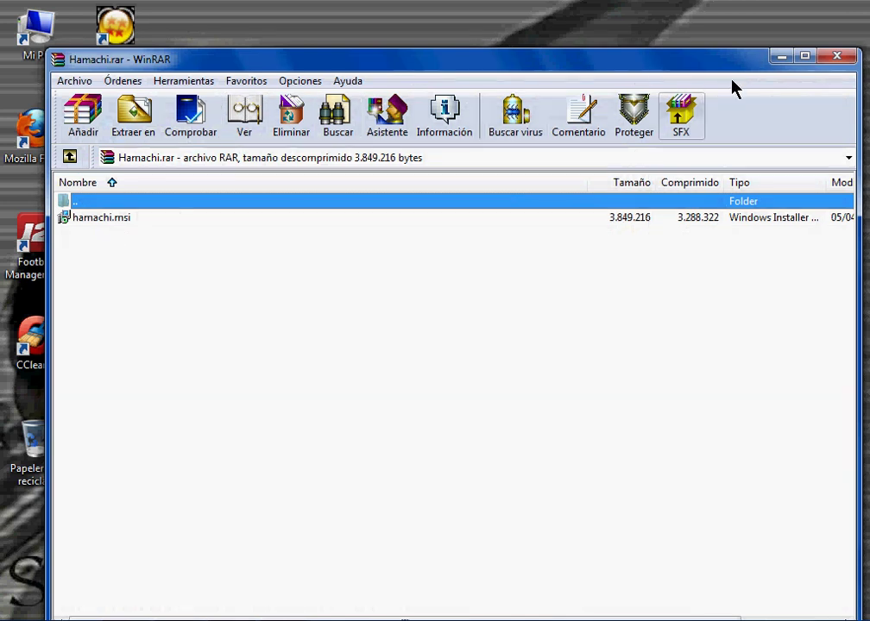
left_click_drag(703, 68, 697, 52)
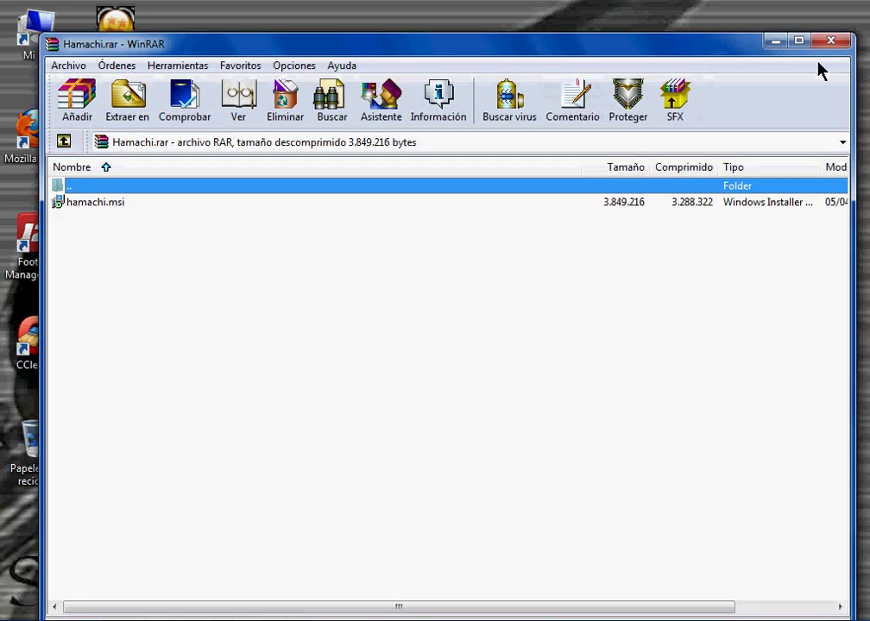
left_click(830, 40)
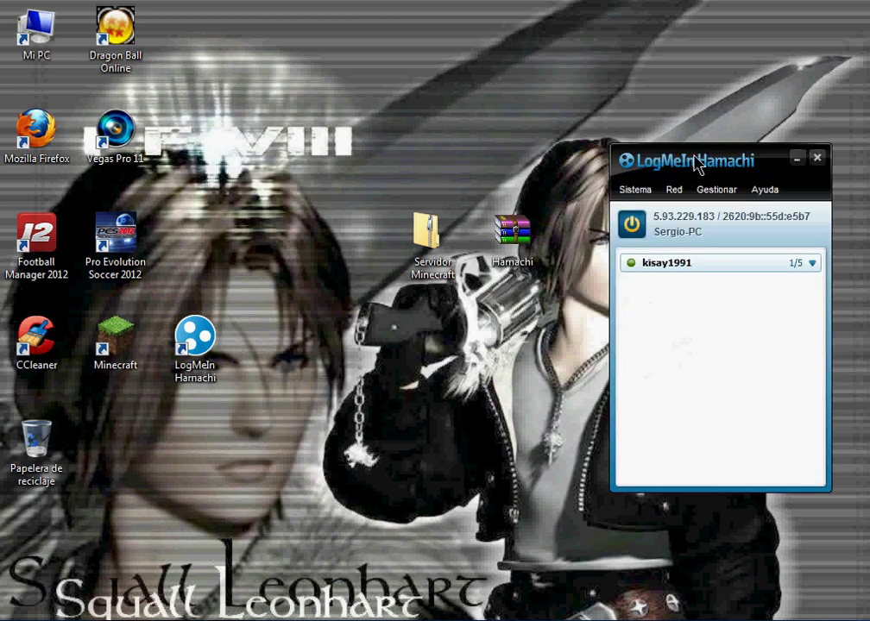
Step: Look at LogMeIn Hamachi's form for creating a new network, close it without creating one, and minimise Hamachi
left_click_drag(692, 158, 722, 150)
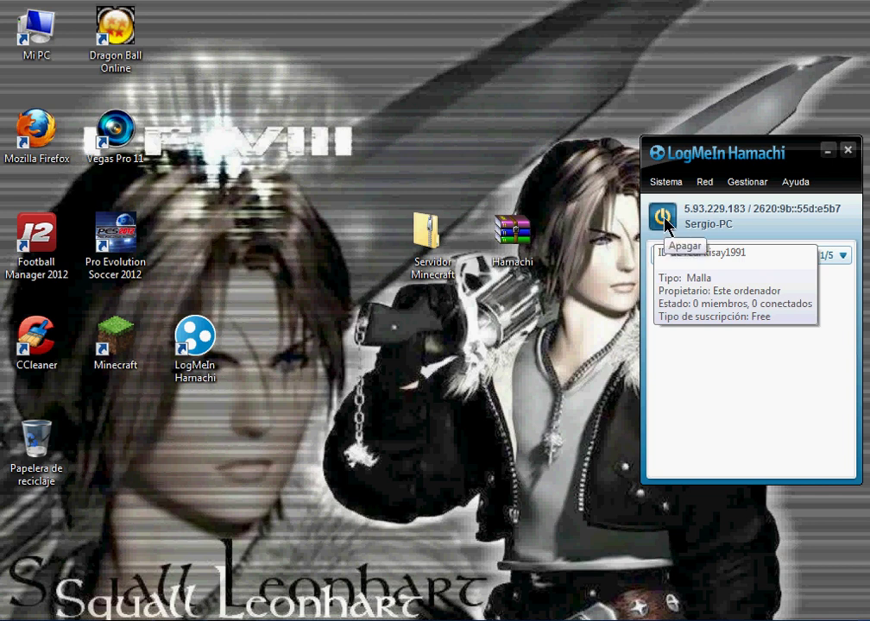
left_click(704, 183)
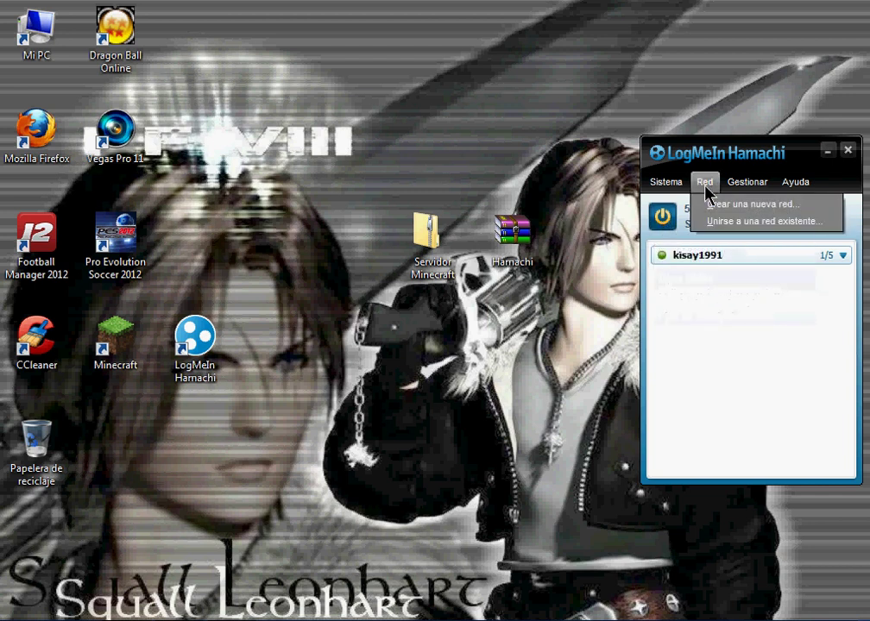
left_click(711, 205)
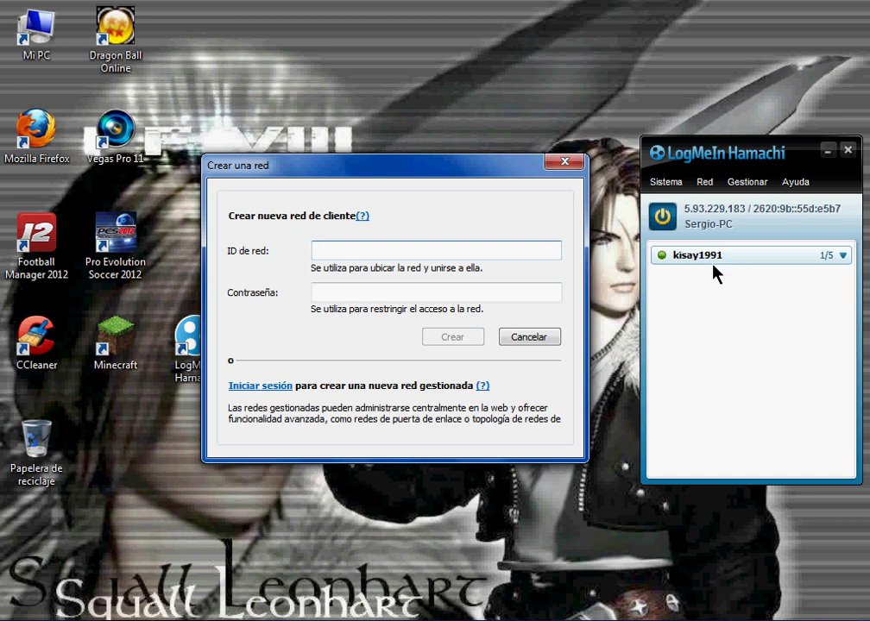
left_click(382, 292)
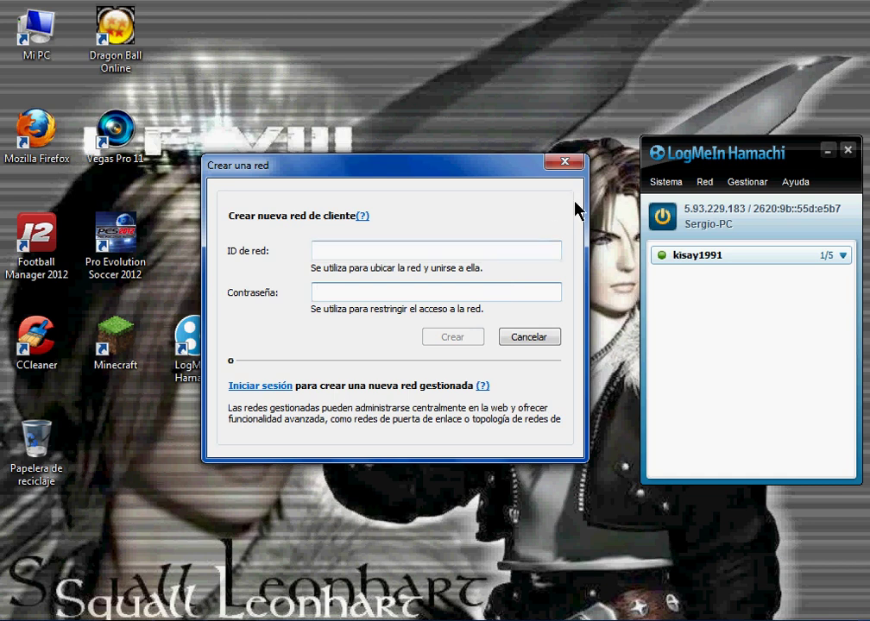
left_click(565, 164)
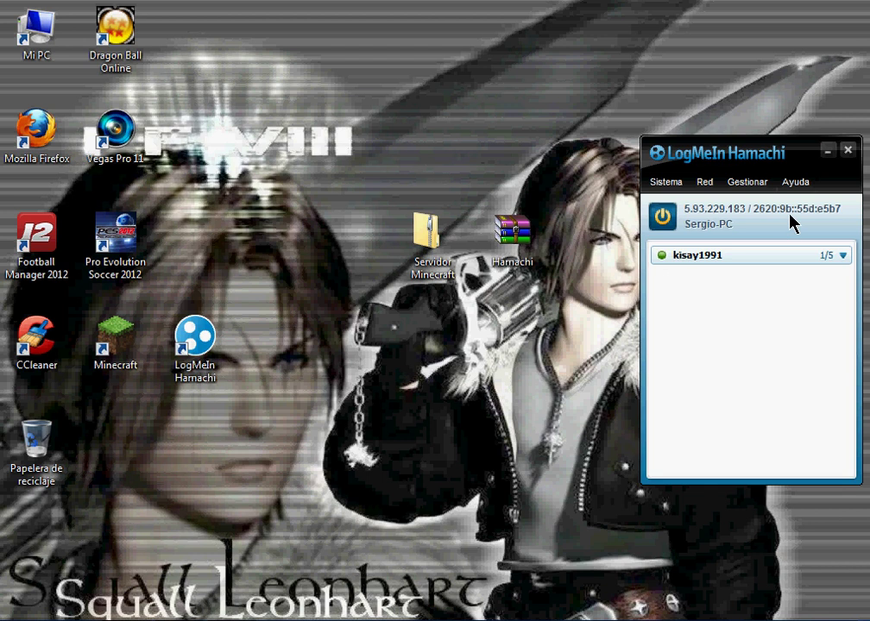
left_click(826, 151)
Step: Create a new folder named Servidor on the desktop
right_click(442, 308)
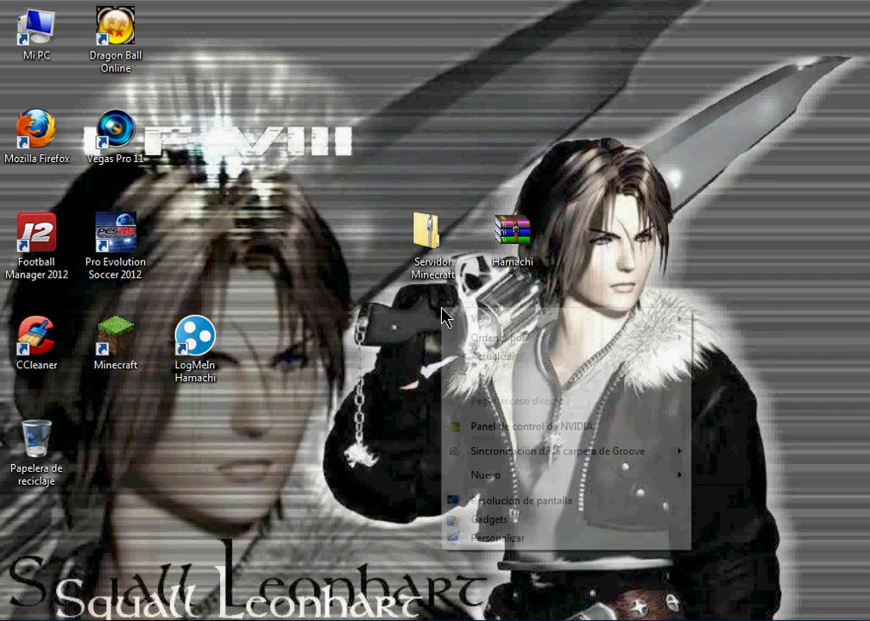
mouse_move(535, 477)
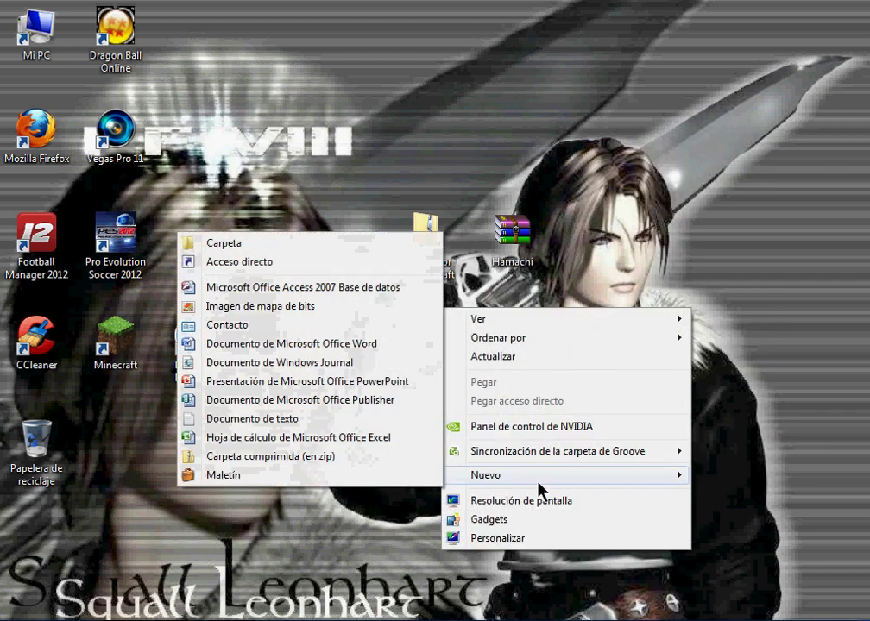
left_click(299, 253)
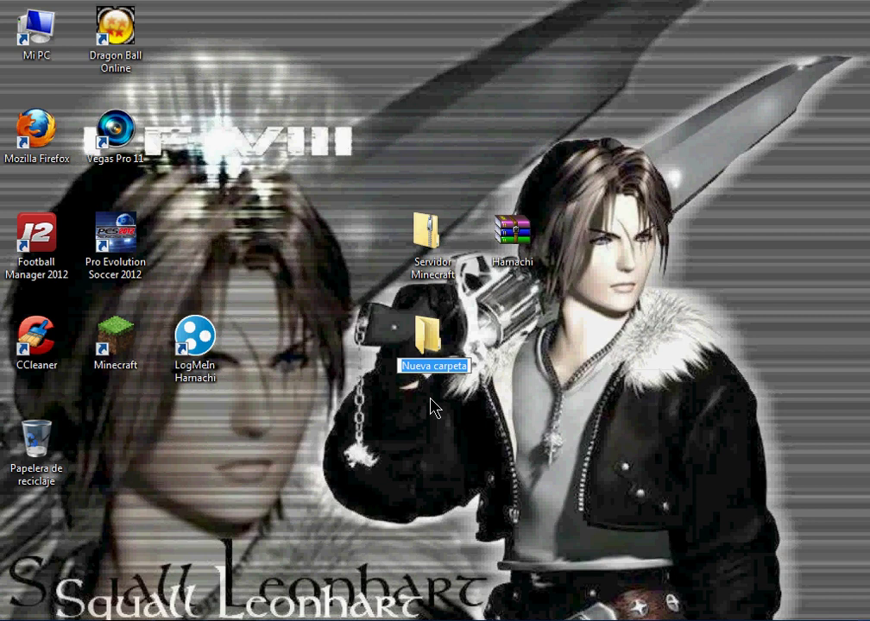
type("Servi")
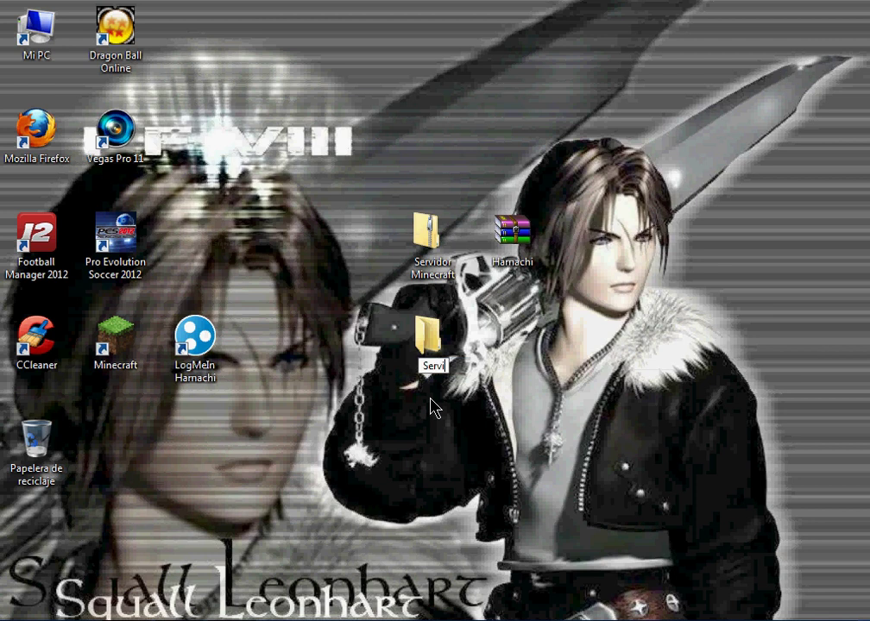
type("dor")
key("Return")
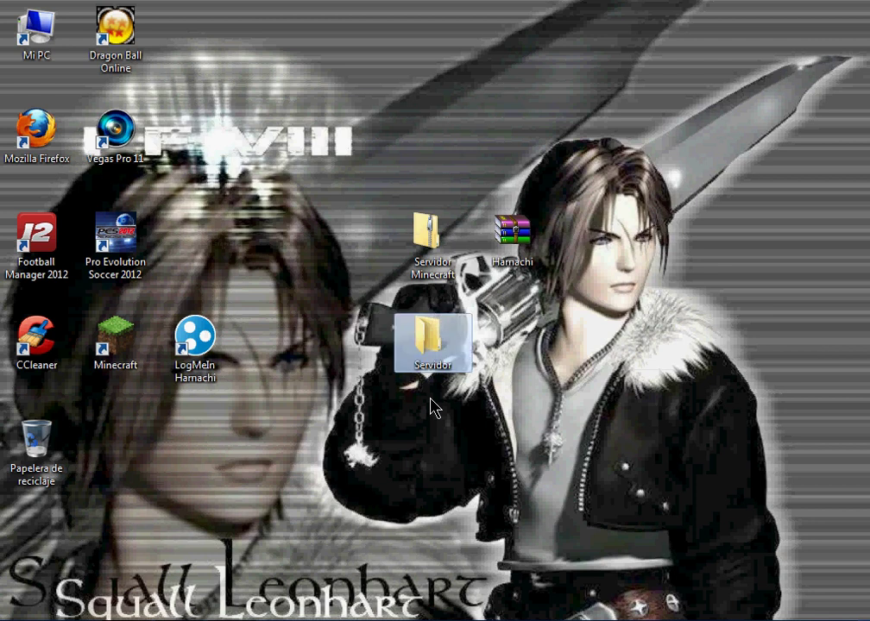
Step: Copy the minecraft_server file from the Servidor Minecraft zip into the new Servidor folder
double_click(427, 242)
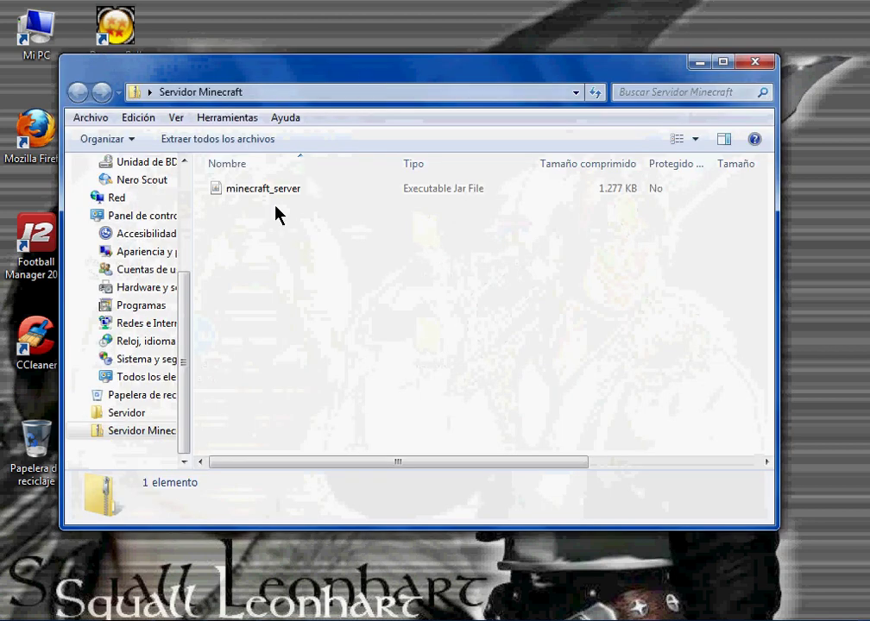
right_click(274, 187)
left_click(315, 237)
left_click(755, 61)
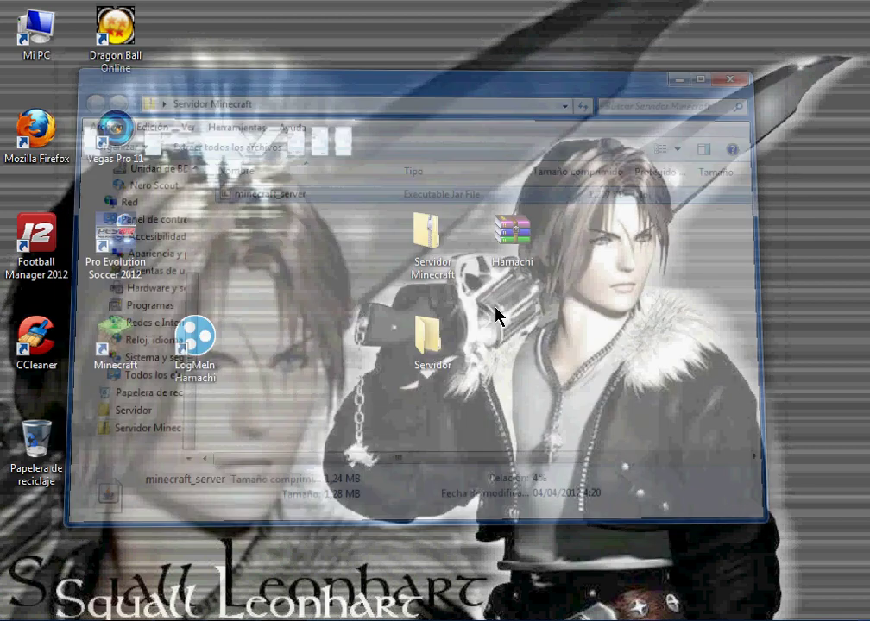
double_click(427, 346)
right_click(338, 256)
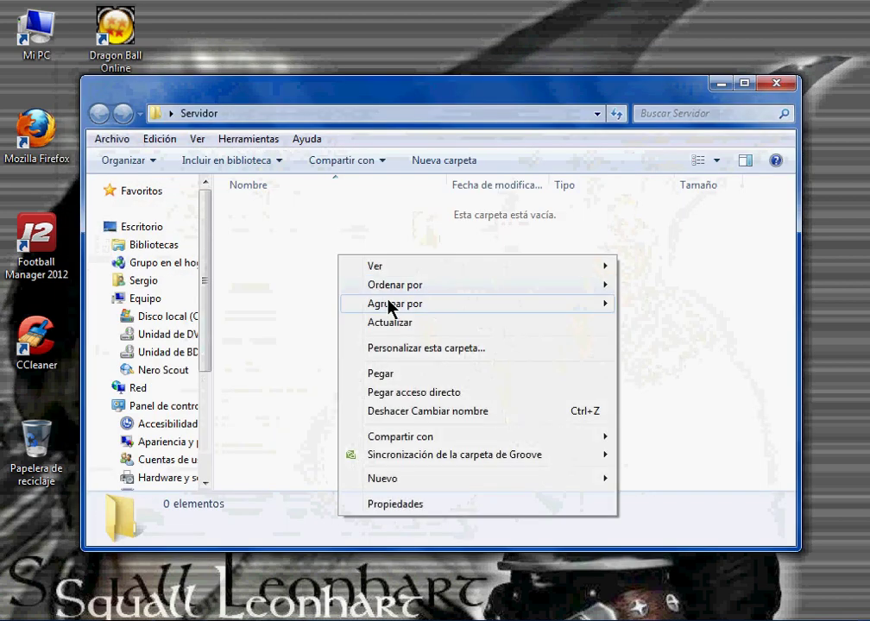
left_click(385, 374)
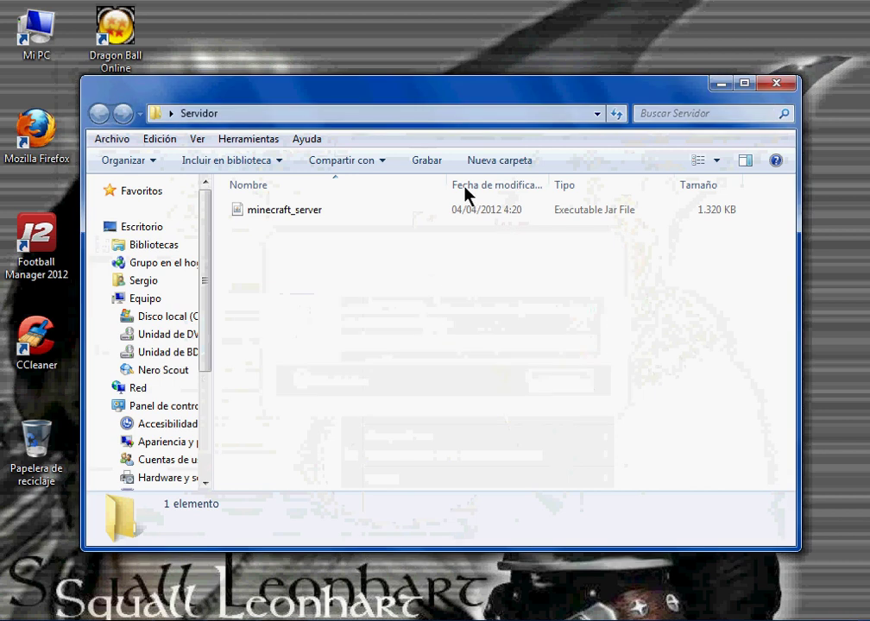
Step: Run minecraft_server from the Servidor folder to start the server and generate its files
left_click_drag(513, 95, 538, 88)
left_click(343, 207)
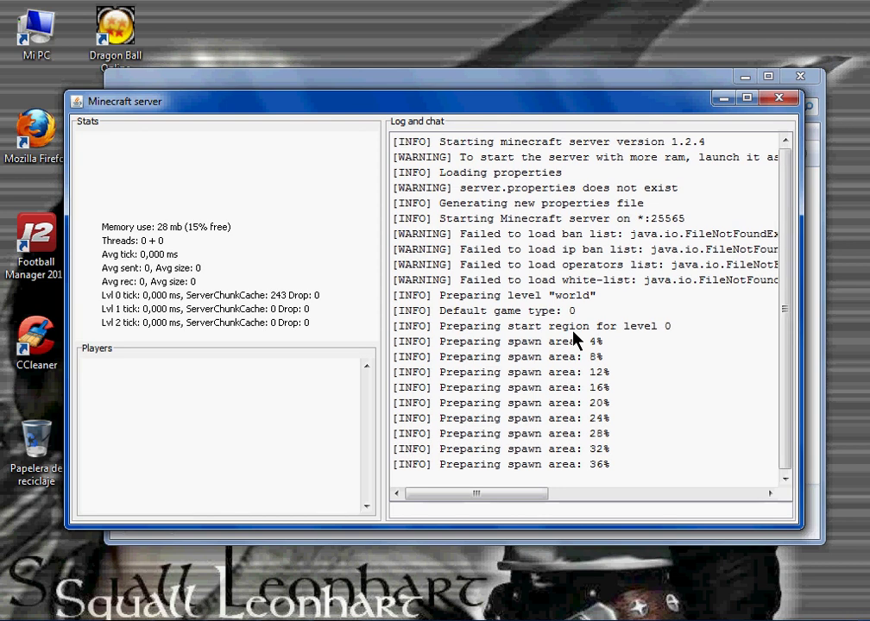
left_click_drag(595, 104, 597, 78)
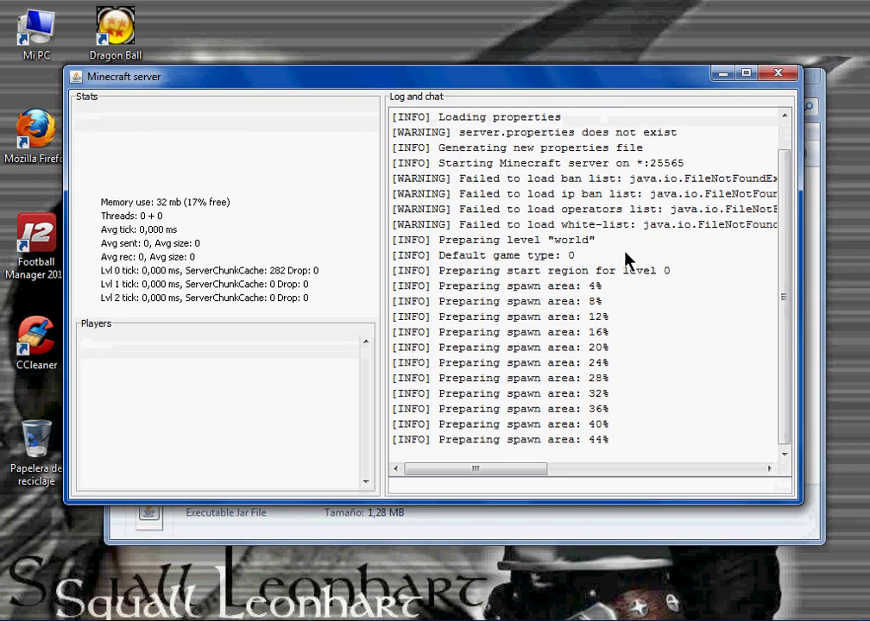
Step: Give the player's own username operator rights with the op command in the Minecraft server console
left_click(542, 486)
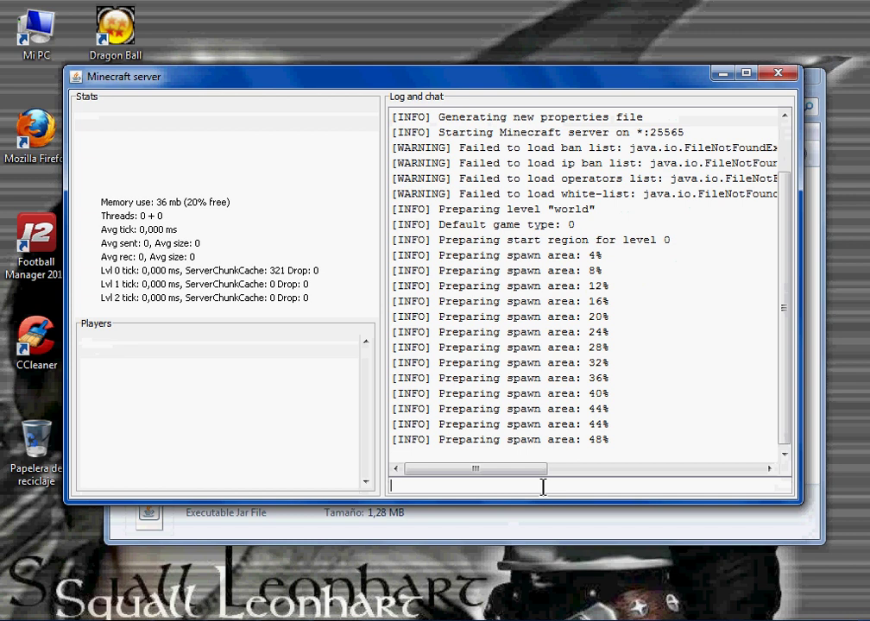
type("op k")
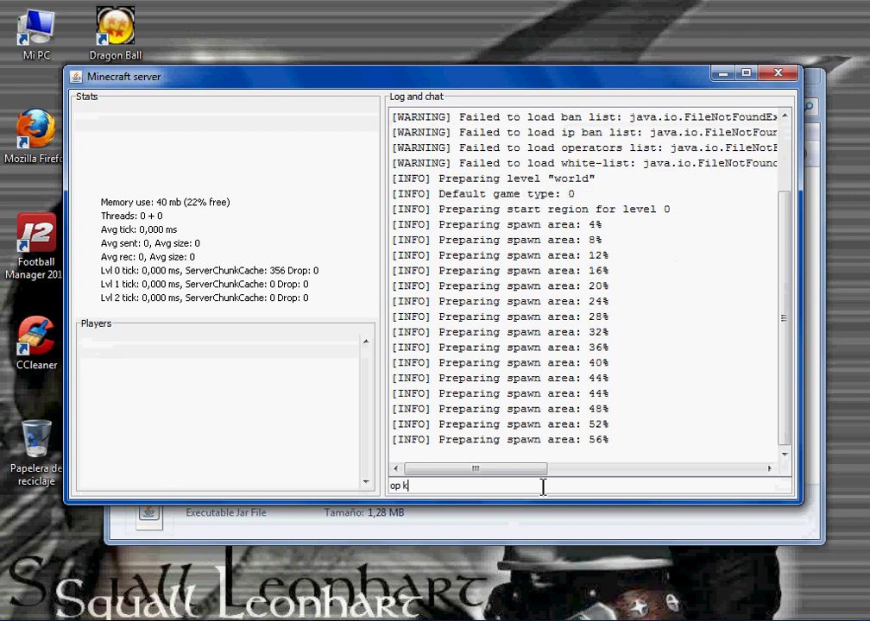
type("isay")
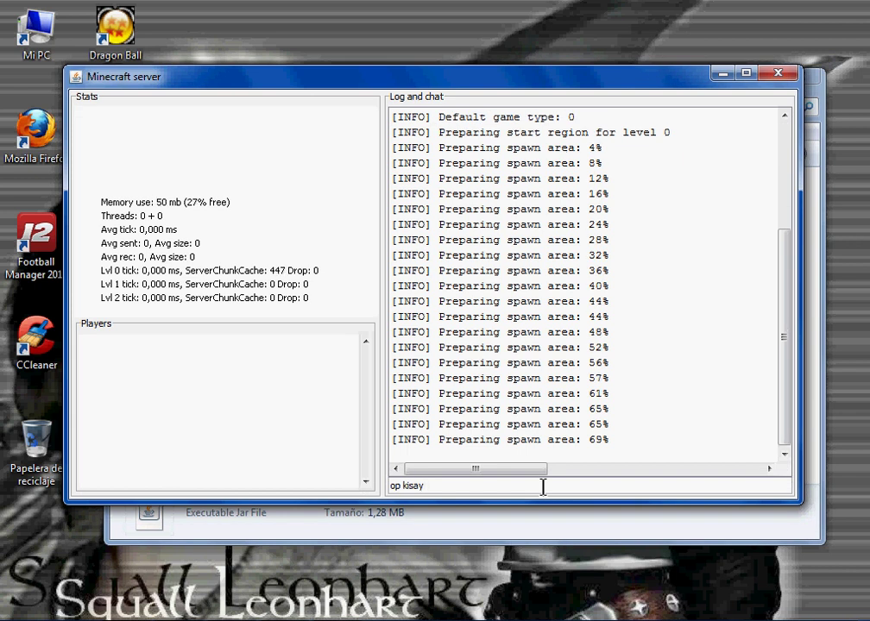
type("1991")
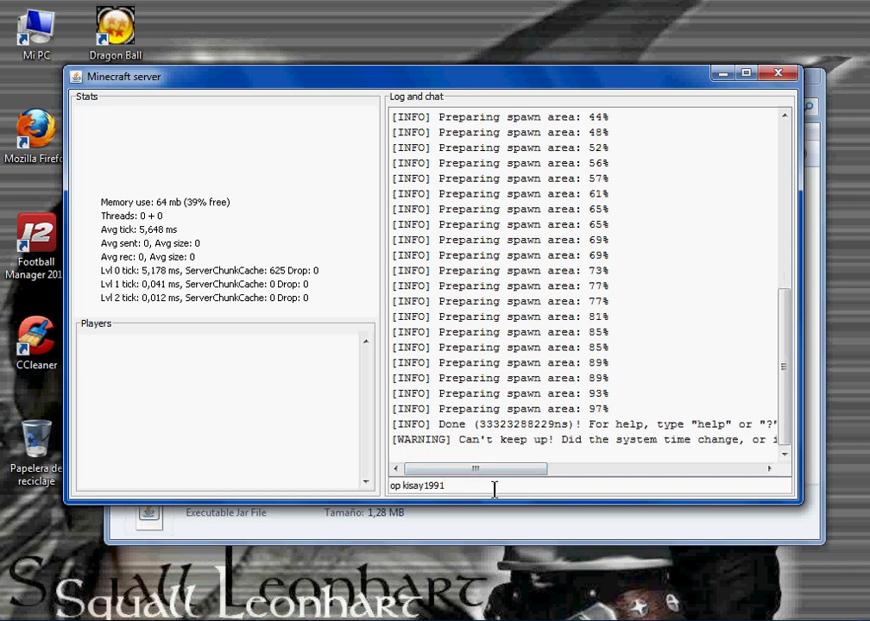
key("Return")
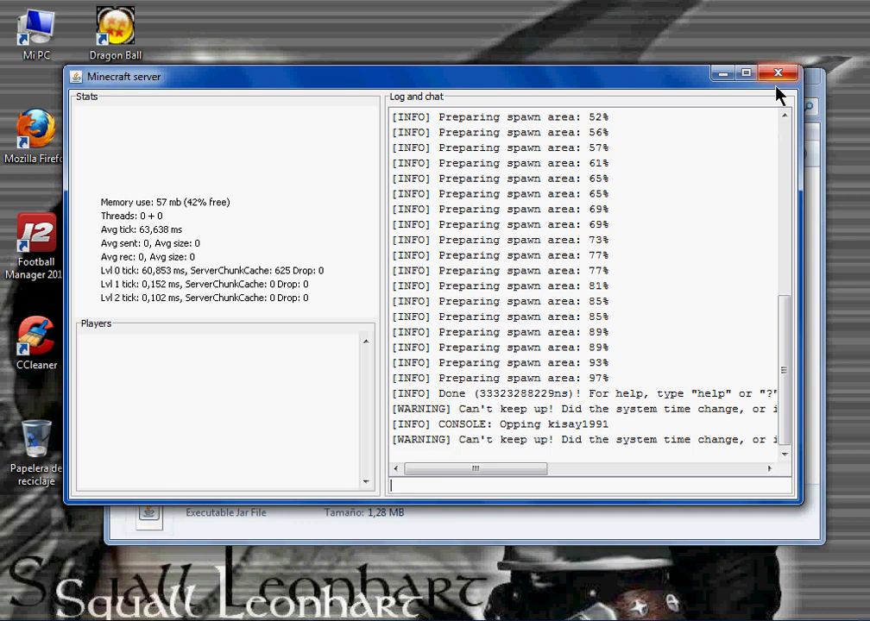
Step: Return to the Servidor folder and open the server PROPERTIES file in Notepad
key("alt+Tab")
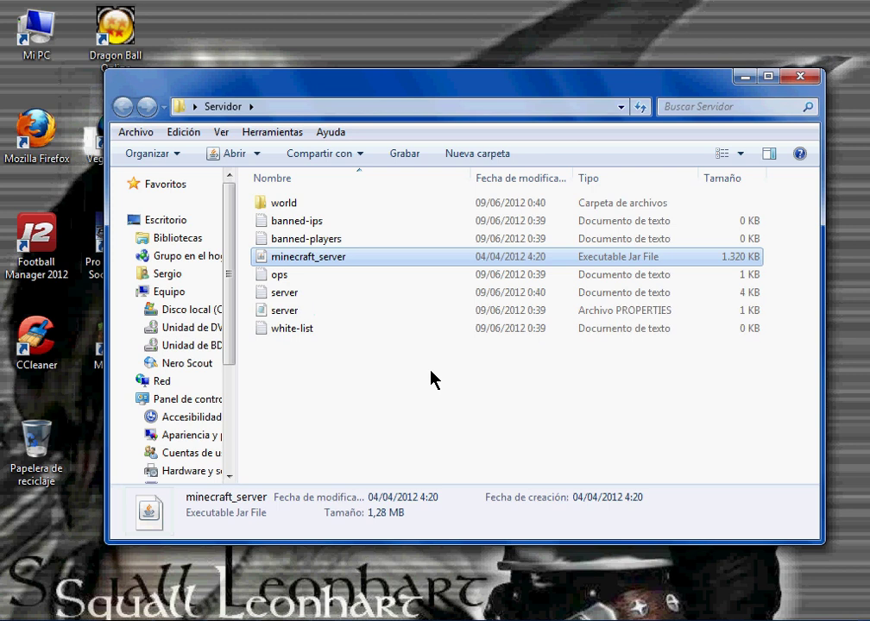
left_click(285, 310)
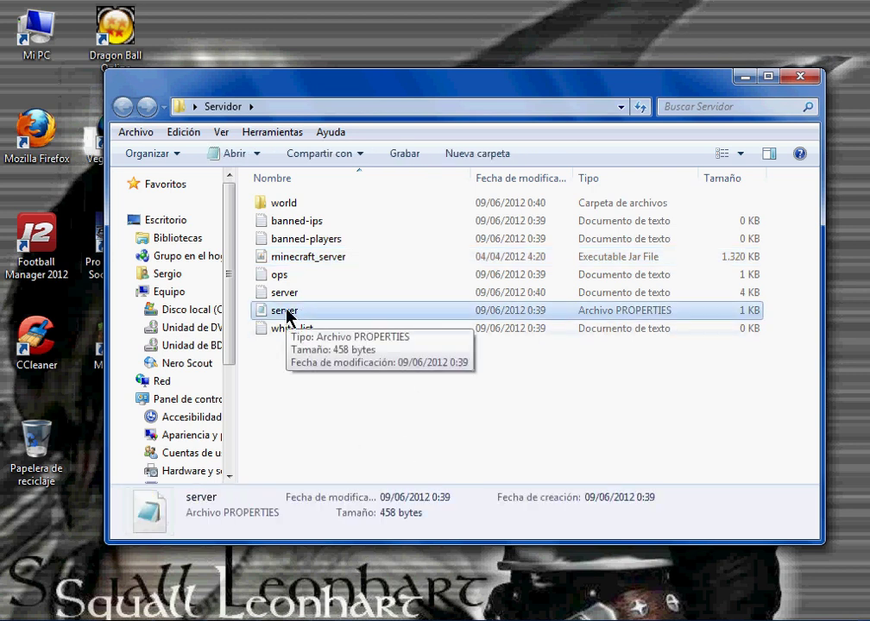
left_click(264, 419)
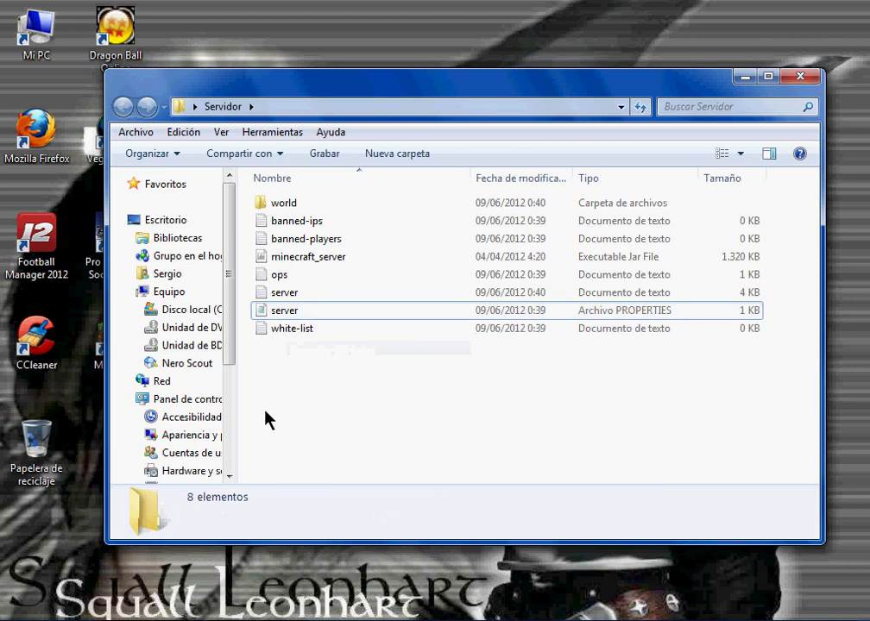
left_click(367, 313)
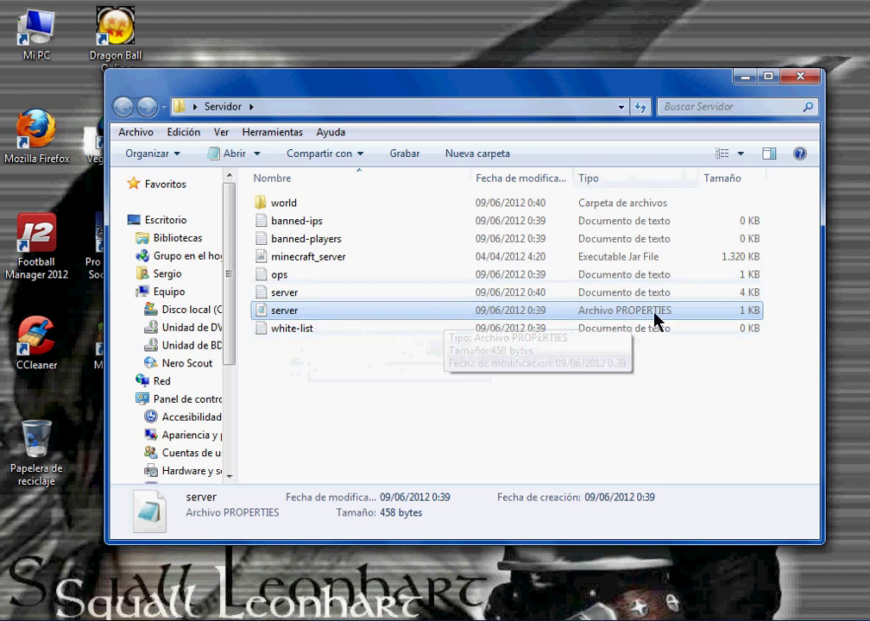
right_click(291, 316)
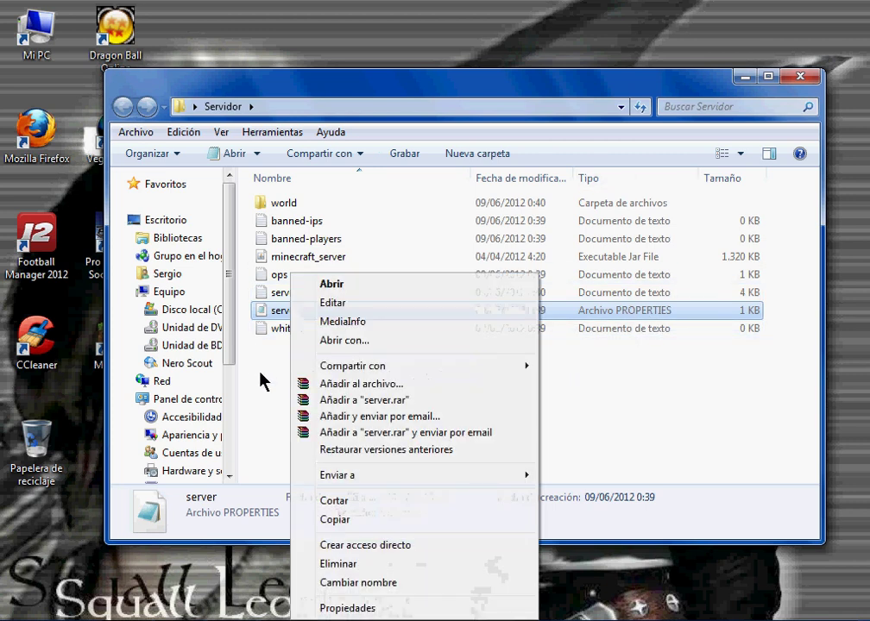
left_click(361, 293)
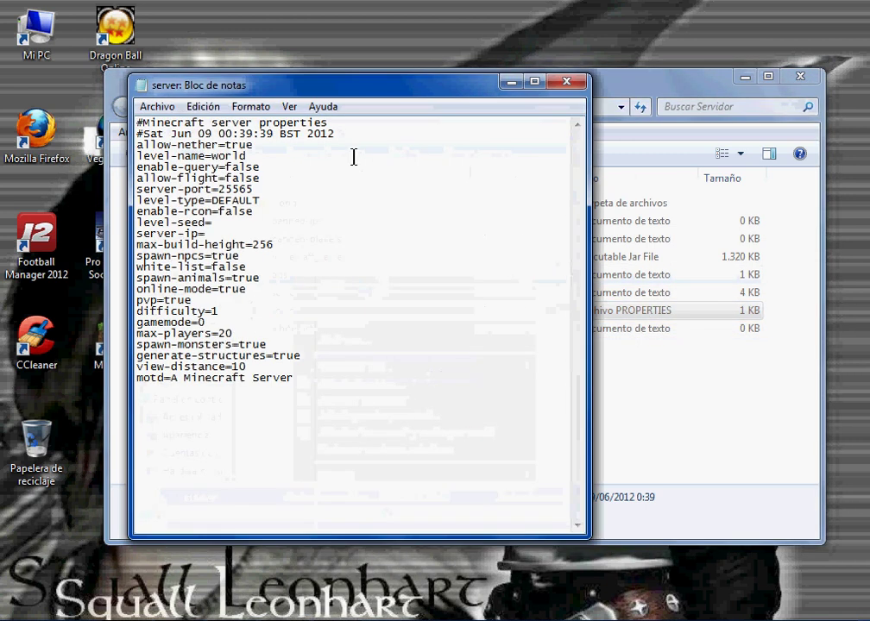
left_click_drag(330, 85, 322, 105)
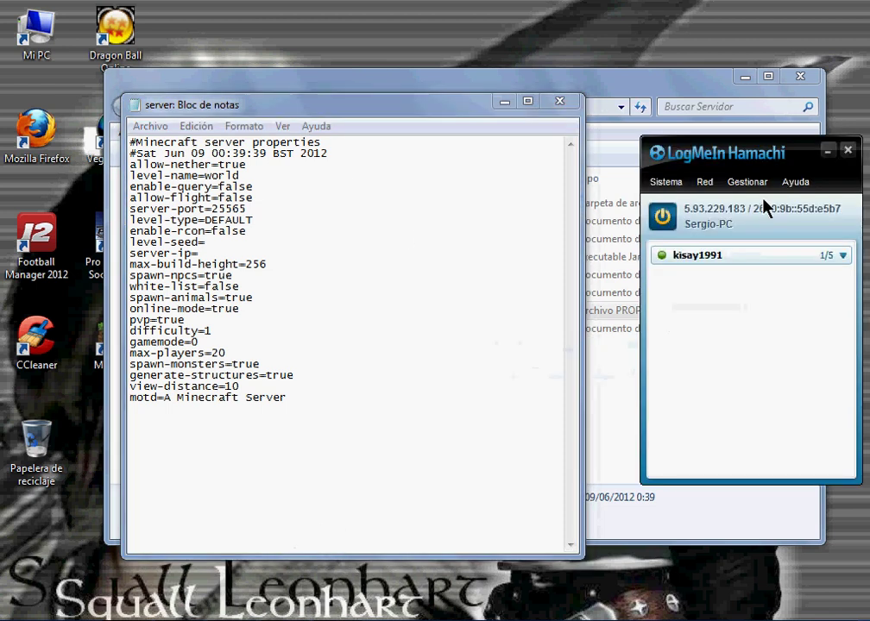
left_click(201, 252)
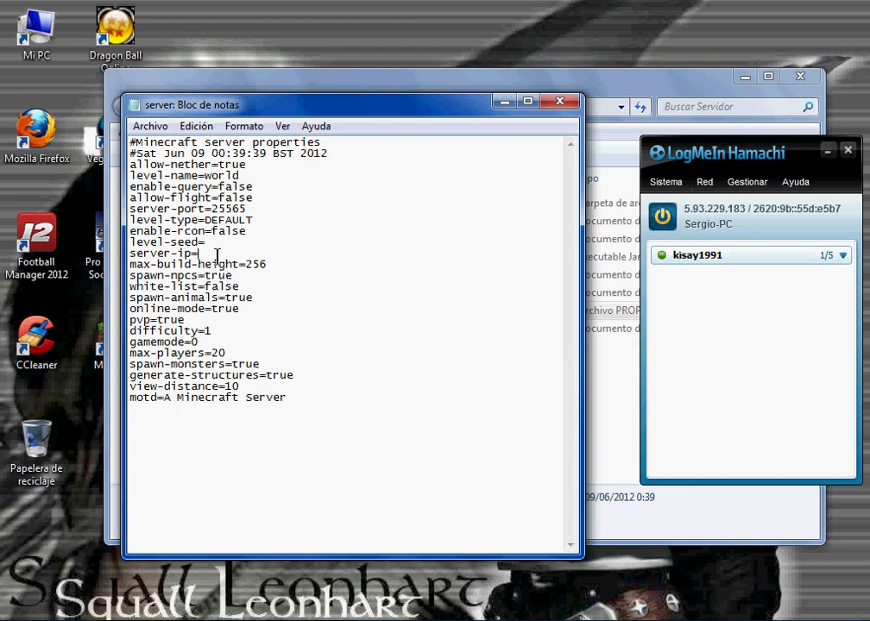
type("5.93.229.183")
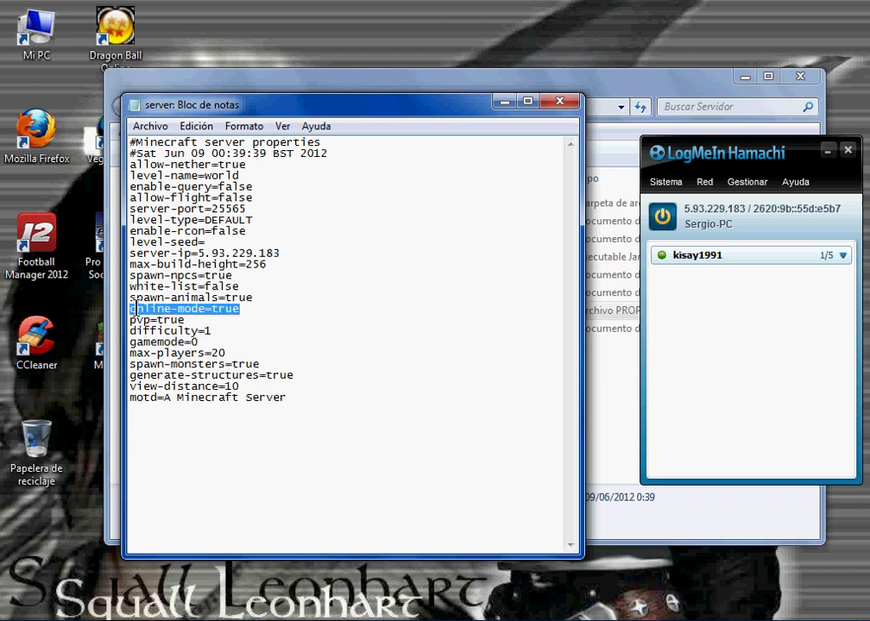
left_click(250, 310)
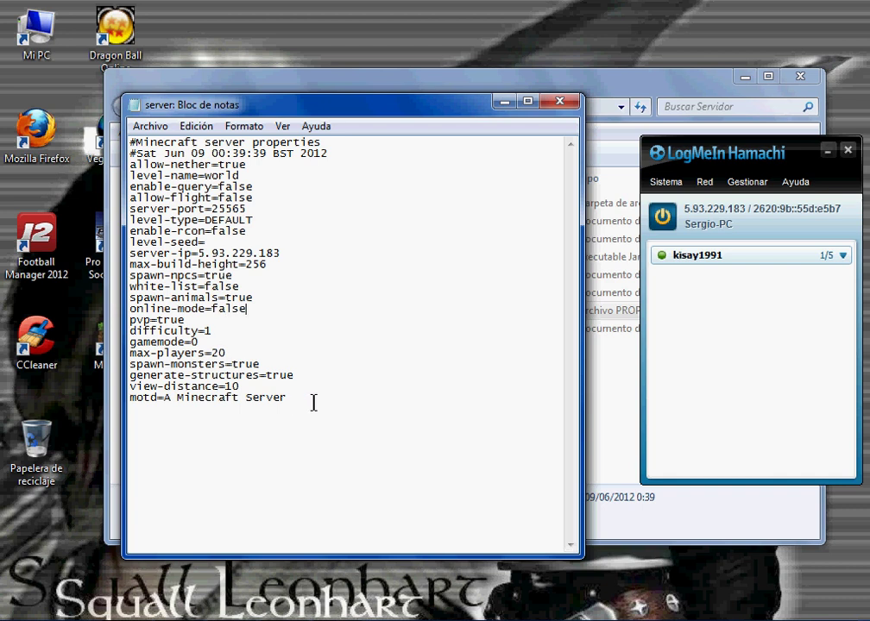
Step: Replace the motd text with "Welkome Bitch!!" and close the properties file, saving the changes
left_click_drag(313, 403, 163, 401)
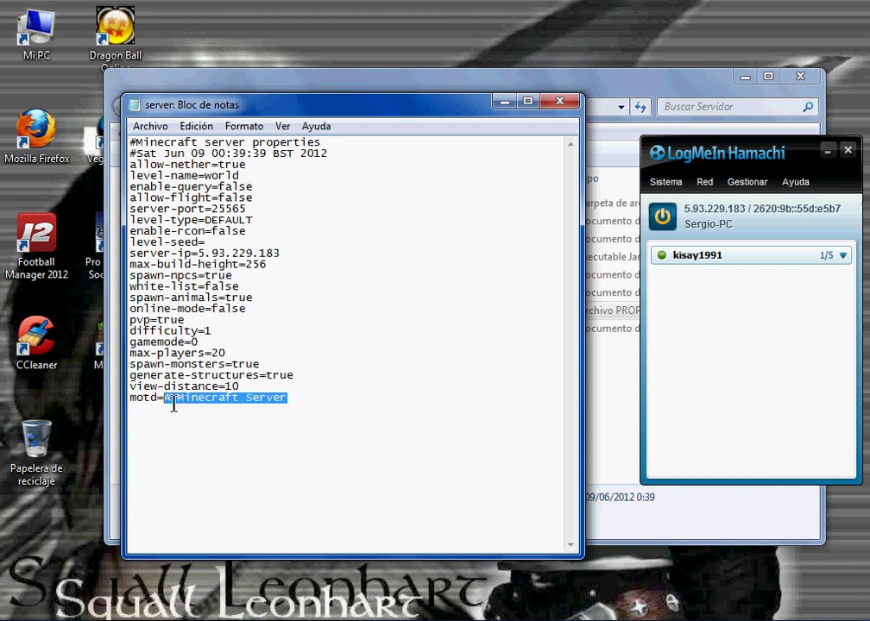
key("BackSpace")
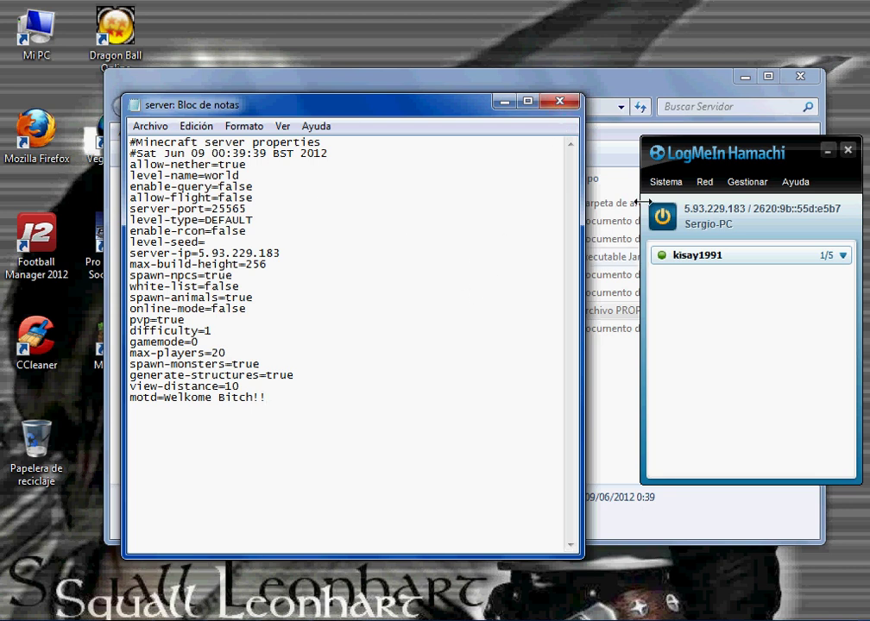
left_click(559, 101)
left_click(369, 328)
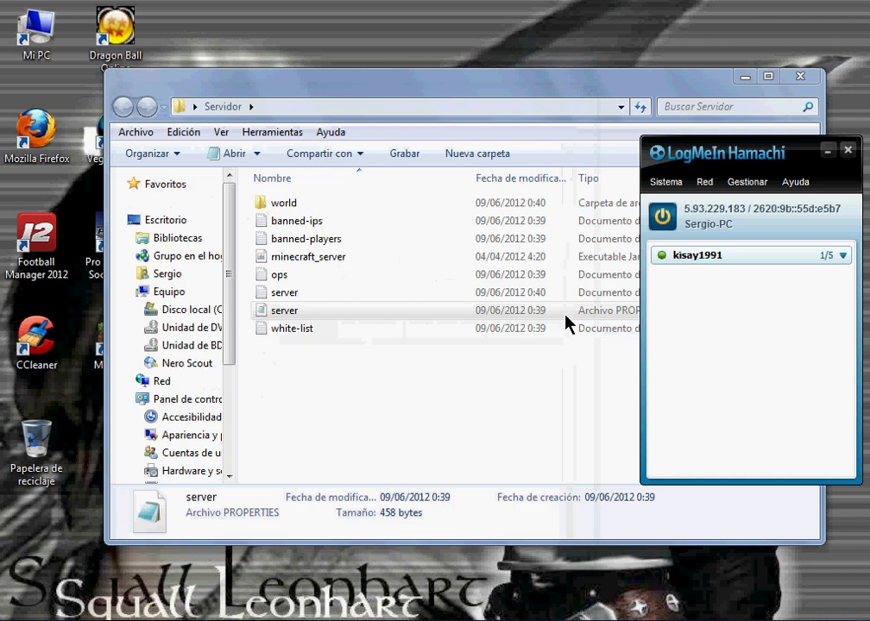
left_click(305, 359)
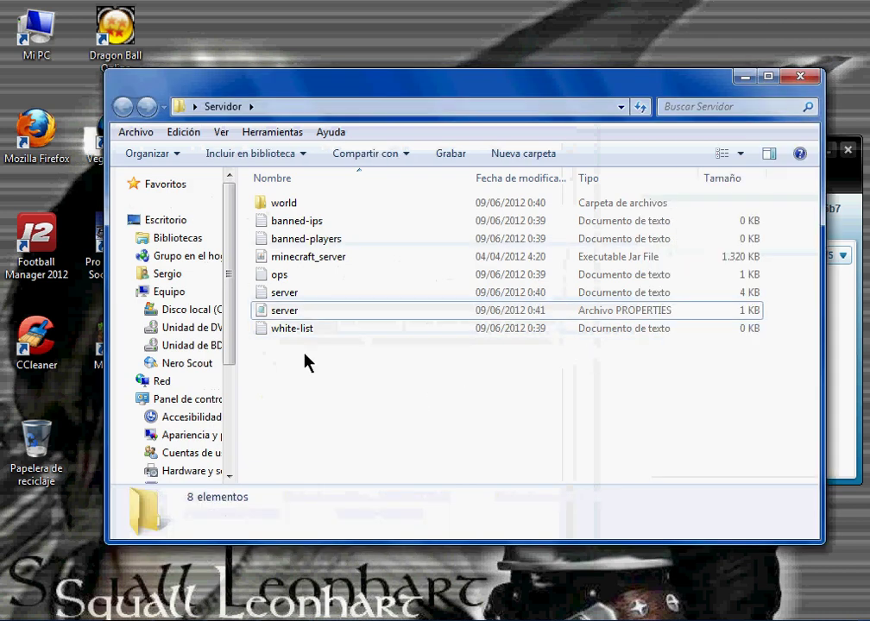
Step: Run minecraft_server again with the edited properties and close the Servidor folder
double_click(309, 257)
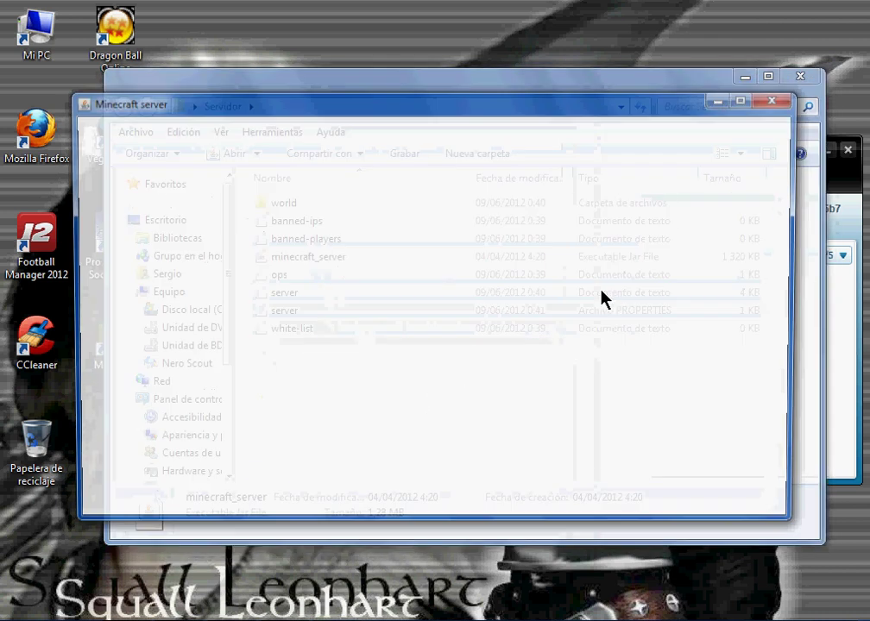
left_click(722, 93)
left_click_drag(653, 87, 604, 102)
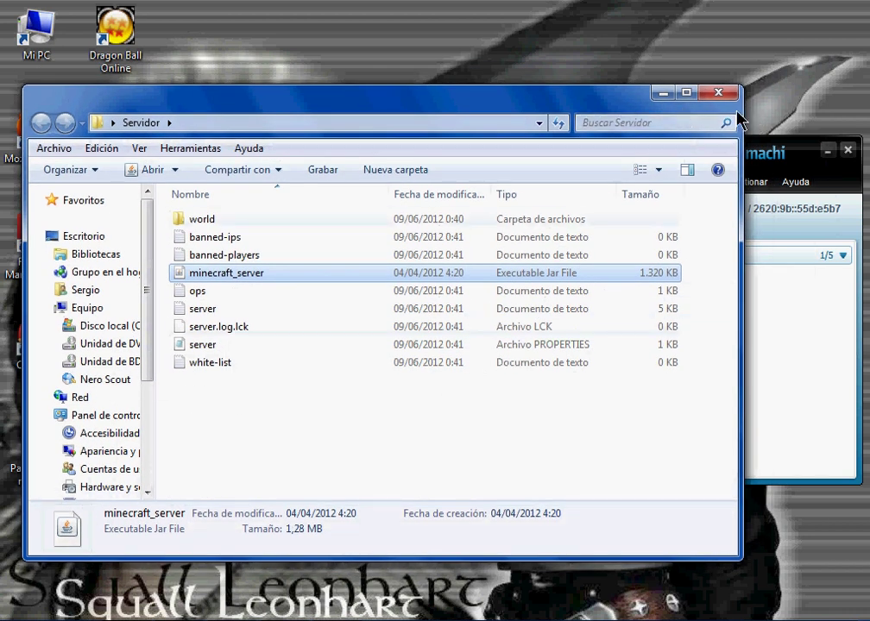
left_click(718, 92)
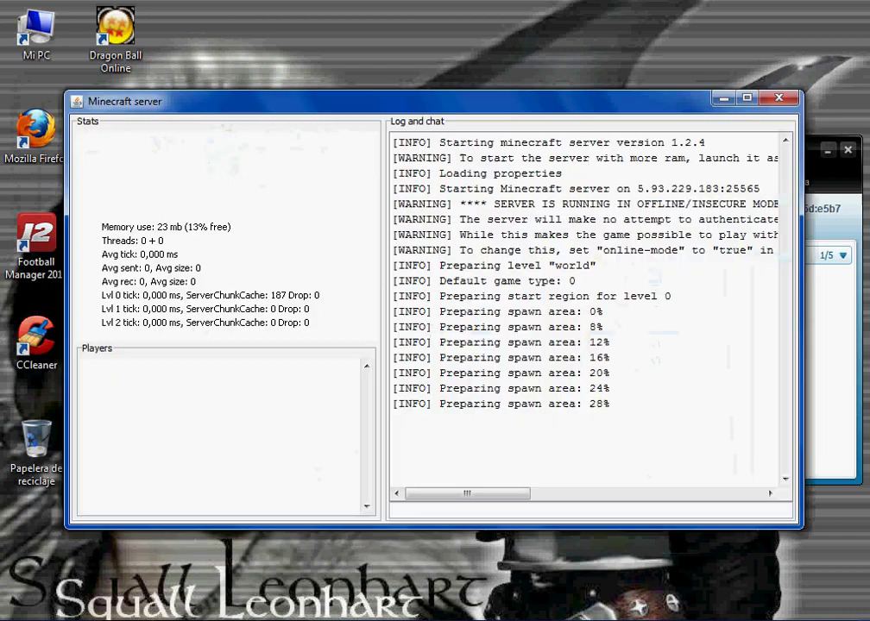
Step: Minimize the Minecraft server and LogMeIn Hamachi windows to clear the desktop
mouse_move(514, 105)
left_mouse_down()
mouse_move(505, 87)
mouse_move(522, 99)
left_mouse_up()
left_click(704, 83)
left_click_drag(725, 160, 653, 127)
left_click(736, 121)
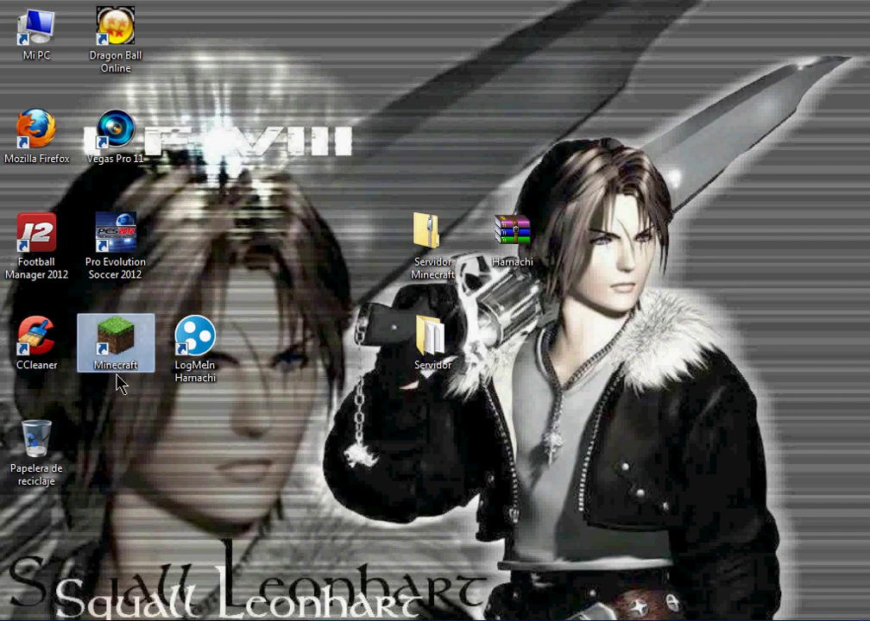
Step: Launch Minecraft from the desktop, enter the game and open the multiplayer server list
double_click(117, 345)
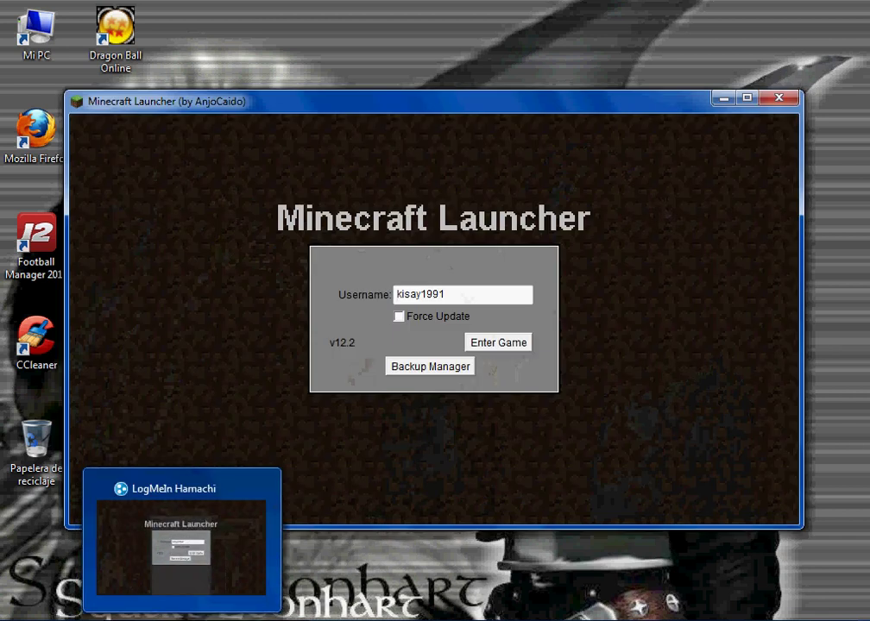
left_click_drag(571, 105, 574, 88)
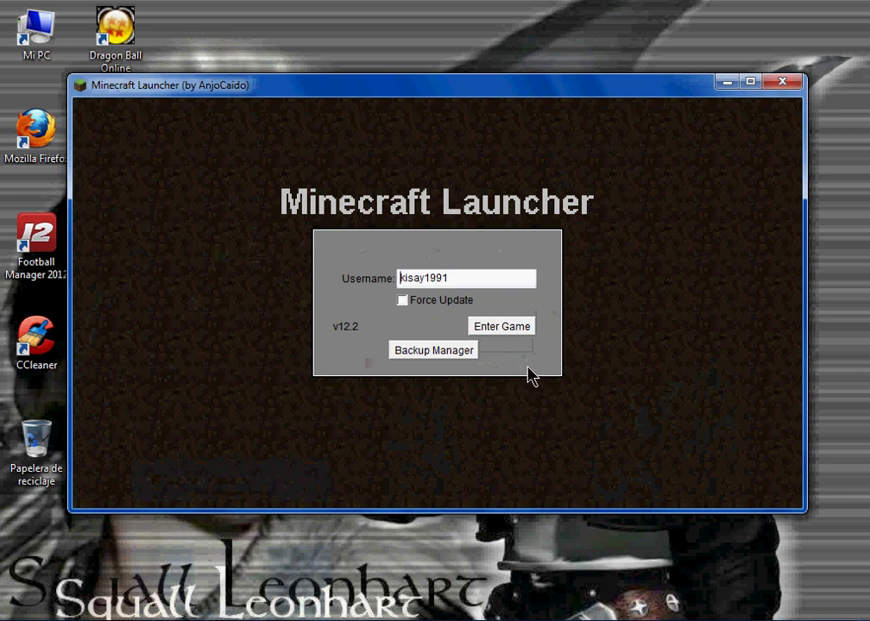
left_click(516, 331)
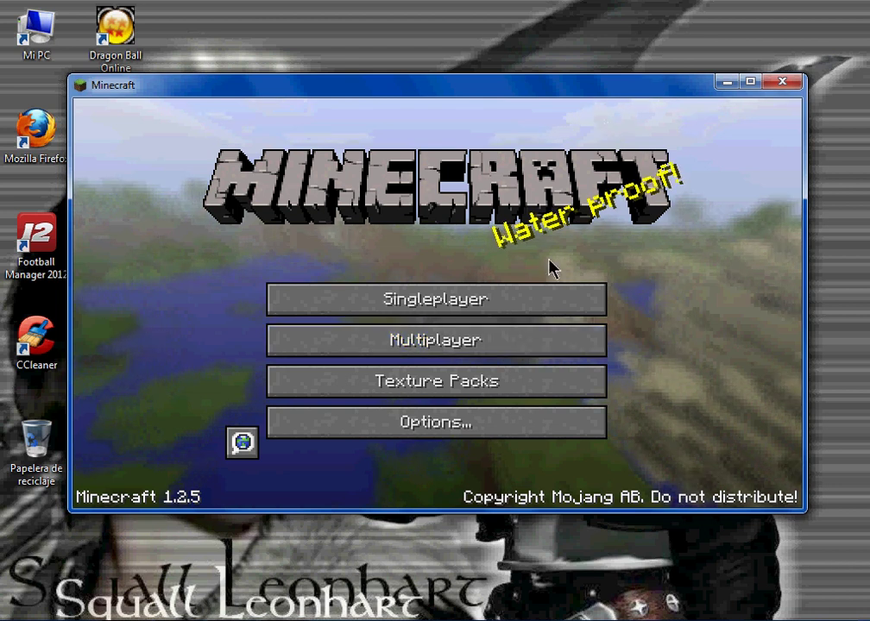
left_click(485, 343)
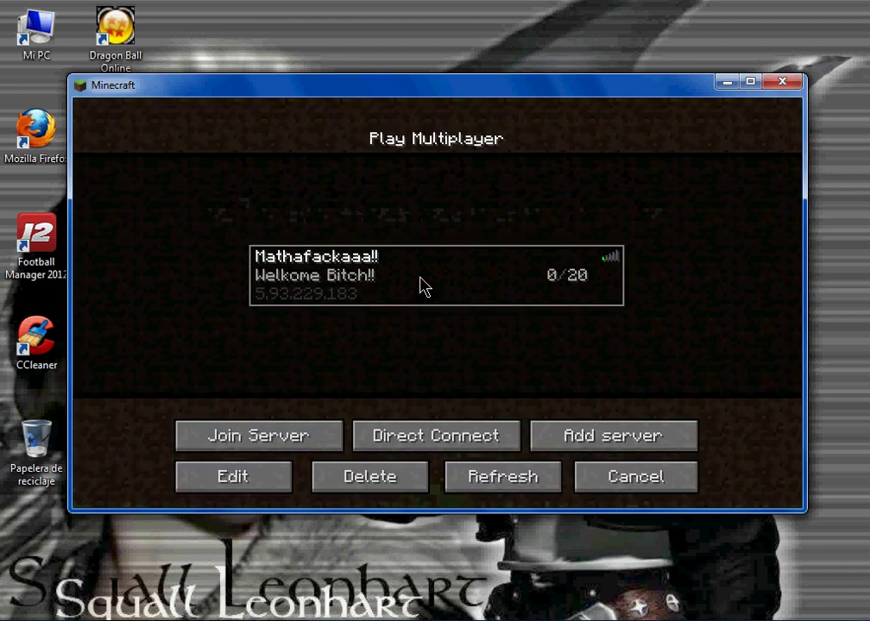
Step: Delete the existing "Mathafackaaa!!" entry from the multiplayer server list
left_click_drag(516, 90, 507, 63)
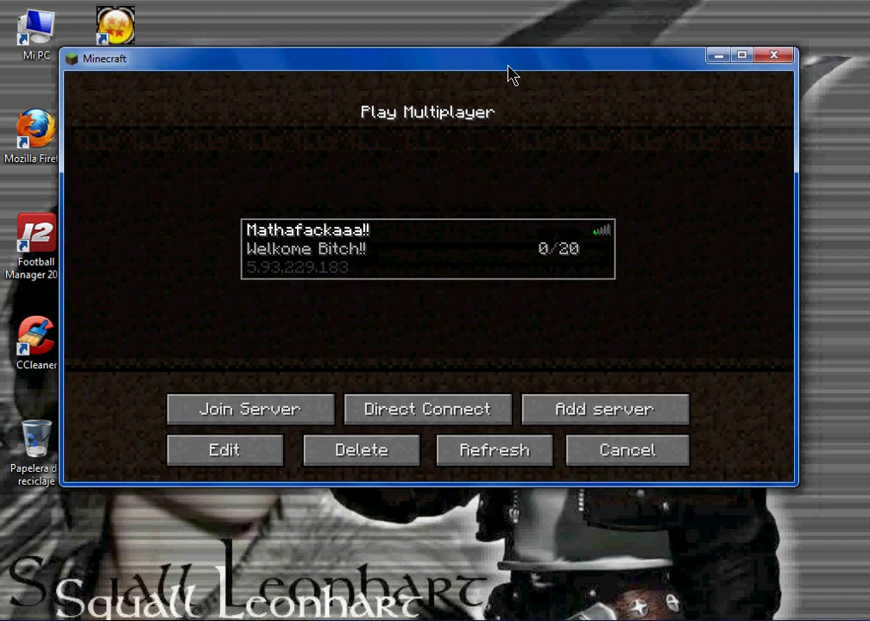
left_click(400, 459)
left_click(380, 330)
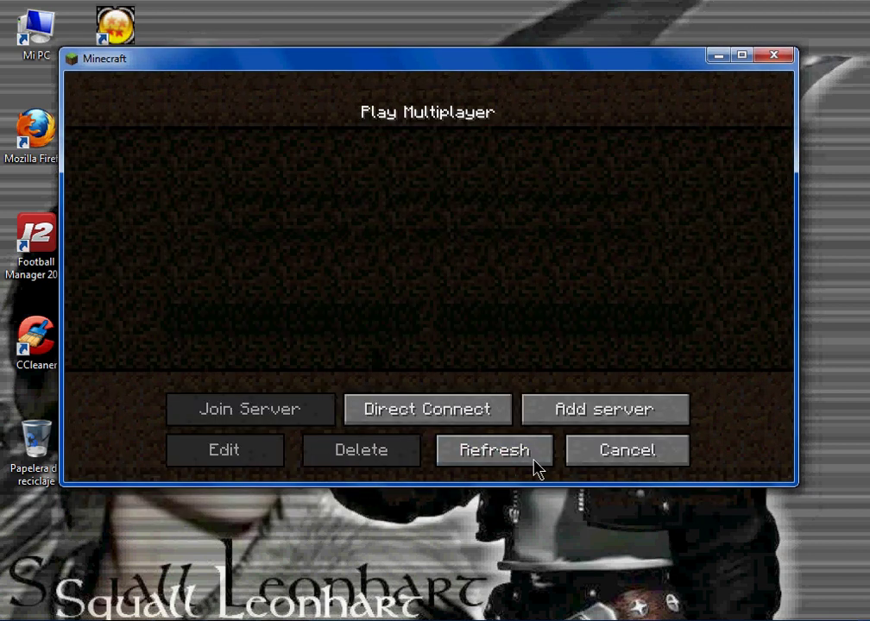
Step: Start adding a new multiplayer server and replace its default name with "Mathafacka!!!"
left_click(577, 412)
key("BackSpace")
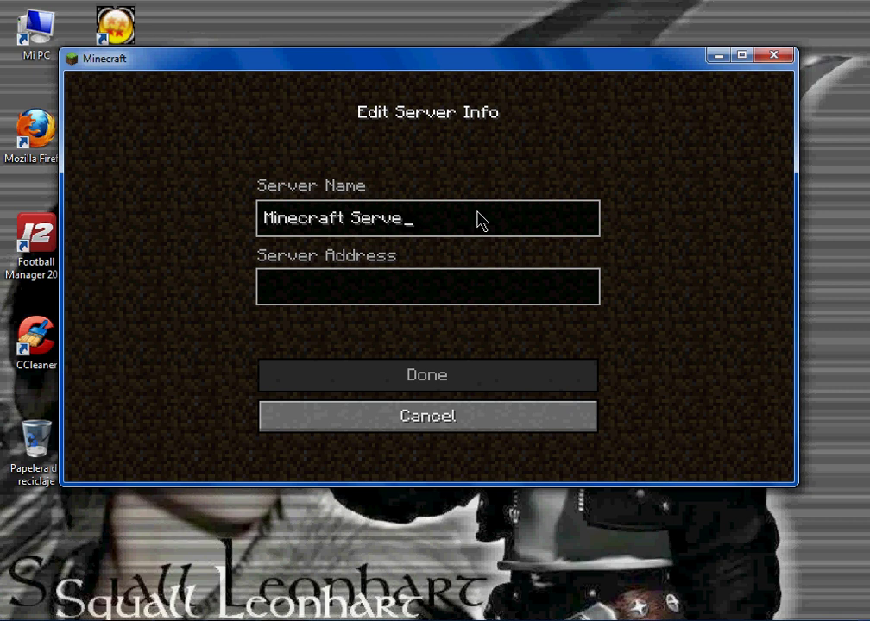
key("BackSpace")
key("BackSpace")
key("BackSpace")
key("BackSpace")
key("BackSpace")
key("BackSpace")
key("BackSpace")
key("BackSpace")
key("BackSpace")
key("BackSpace")
key("BackSpace")
key("BackSpace")
key("BackSpace")
key("BackSpace")
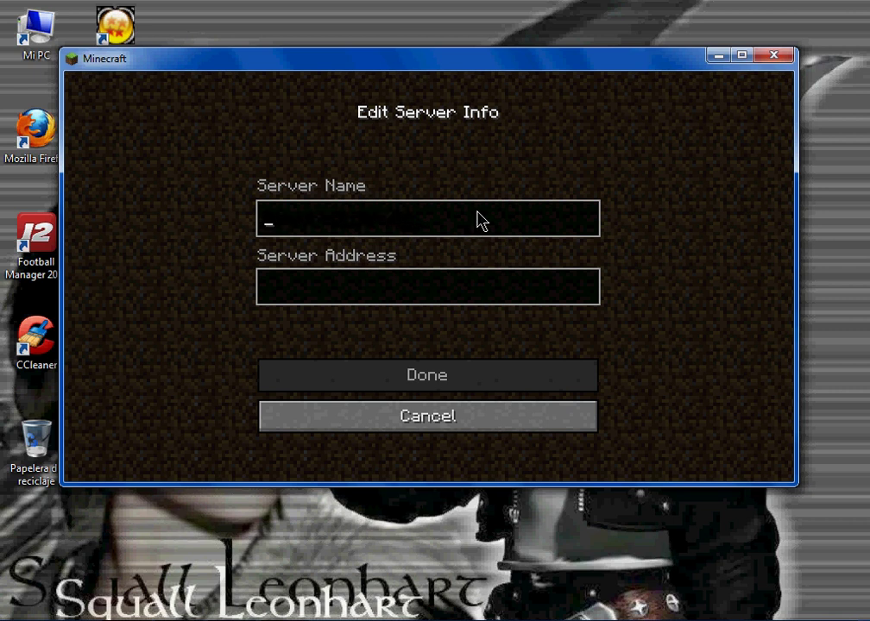
type("athafac")
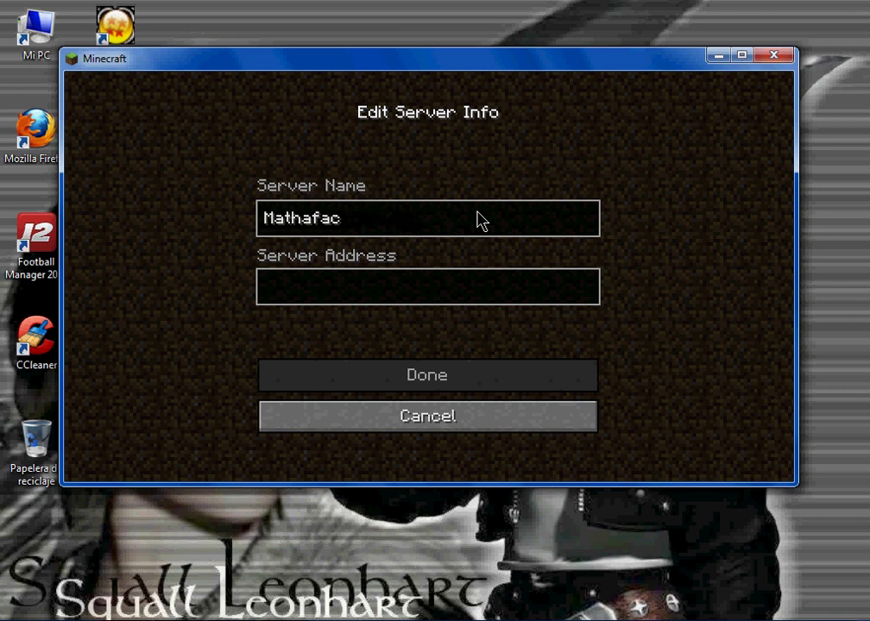
type("ka!!!")
Step: Enter the Hamachi address 5.93.229.183 as the server address, minimize Hamachi and save the new server entry
left_click(414, 293)
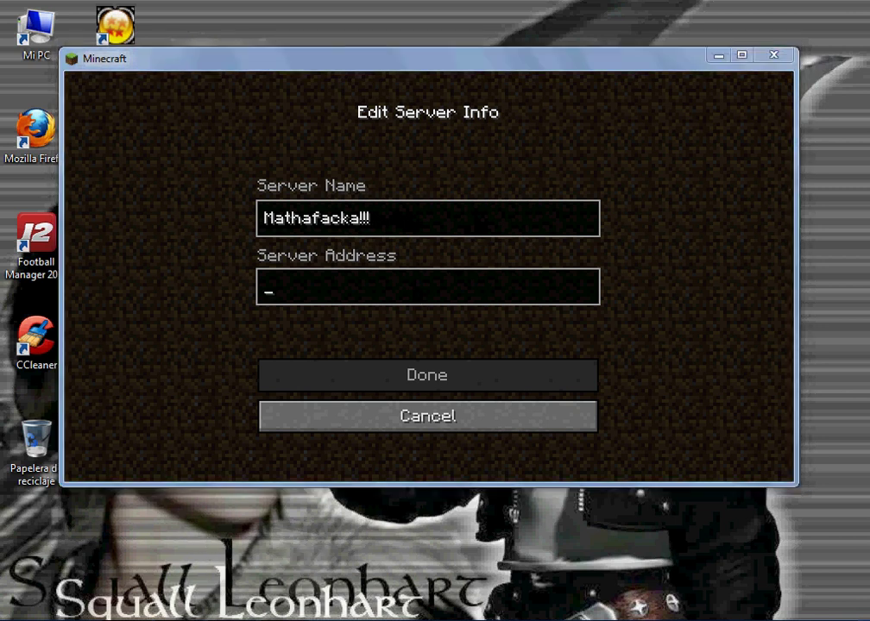
left_click(374, 311)
left_click_drag(526, 57, 470, 55)
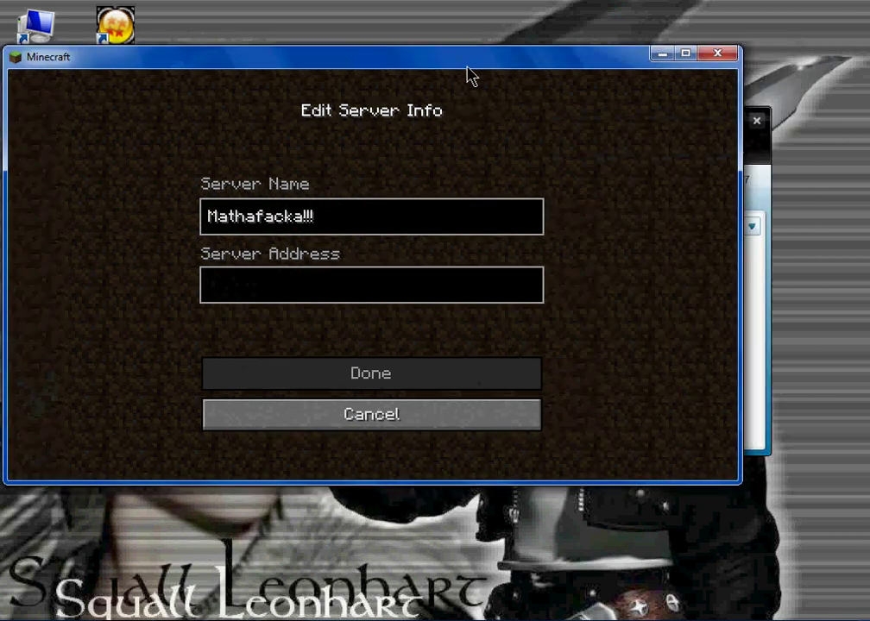
left_click_drag(634, 129, 768, 128)
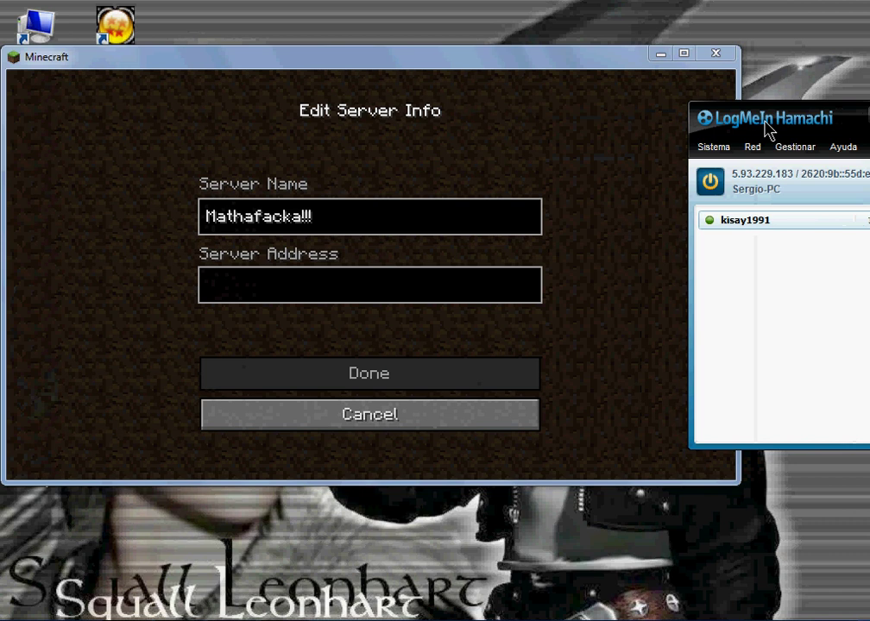
left_click_drag(595, 60, 524, 62)
left_click_drag(792, 108, 758, 123)
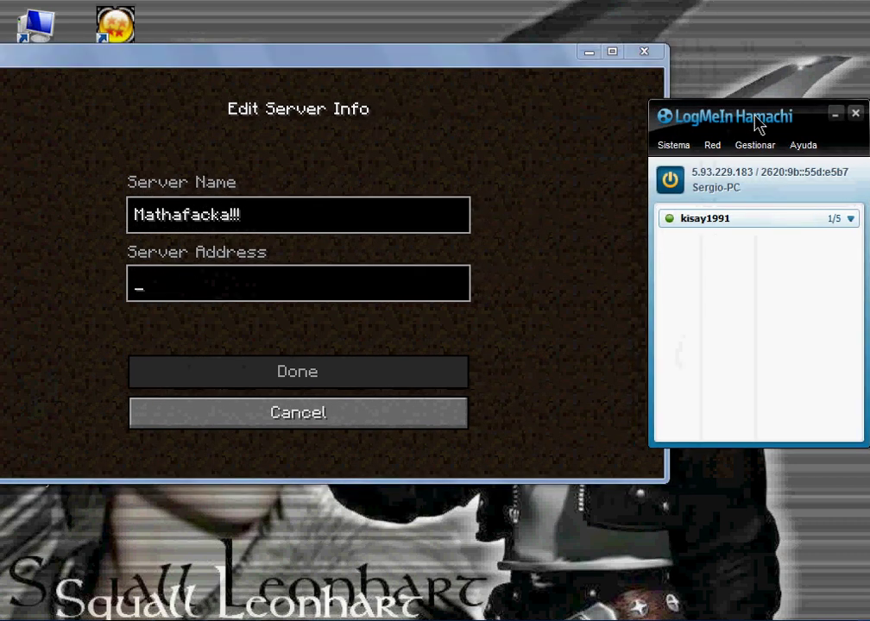
left_click(289, 307)
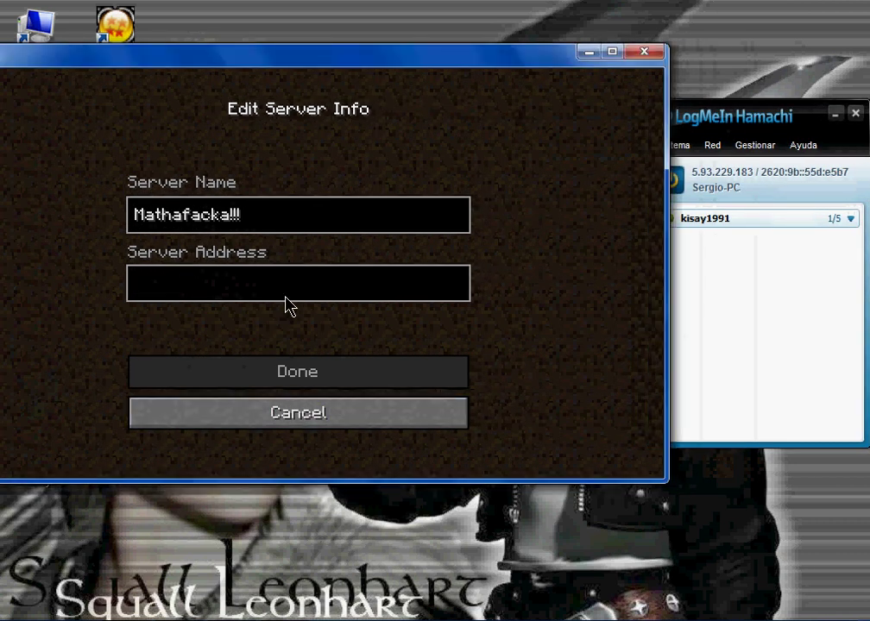
type("5.9")
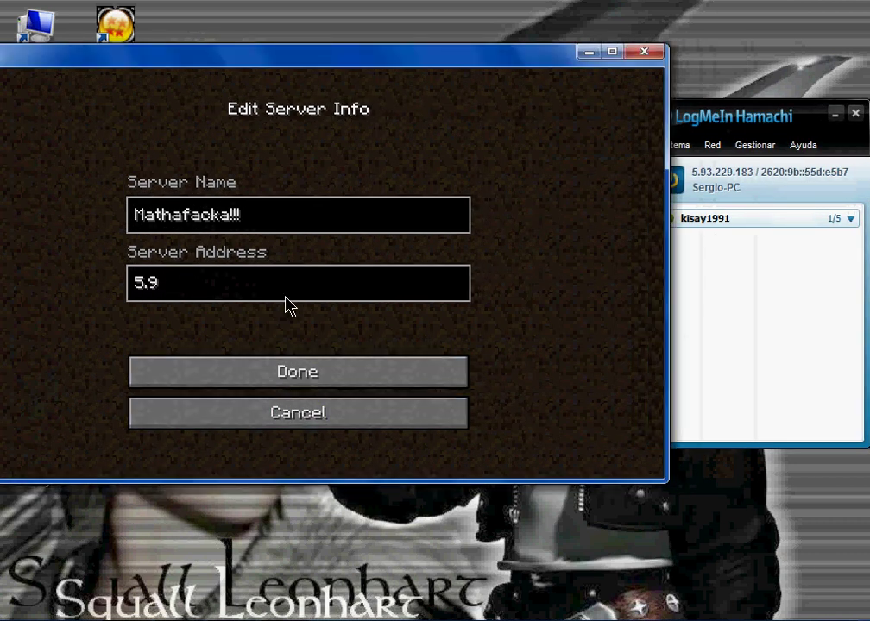
type("3.229.183")
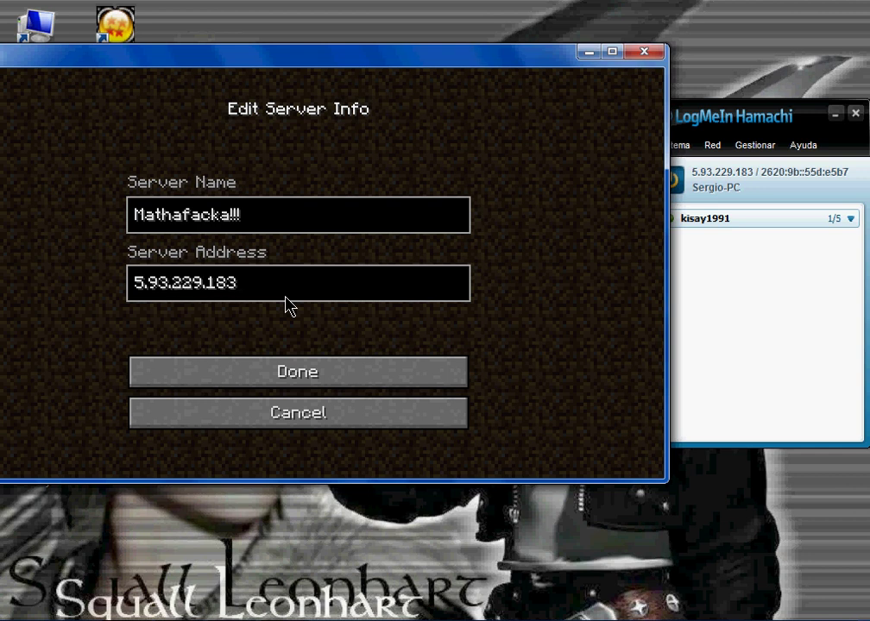
left_click(834, 113)
left_click_drag(458, 66, 540, 59)
left_click(472, 376)
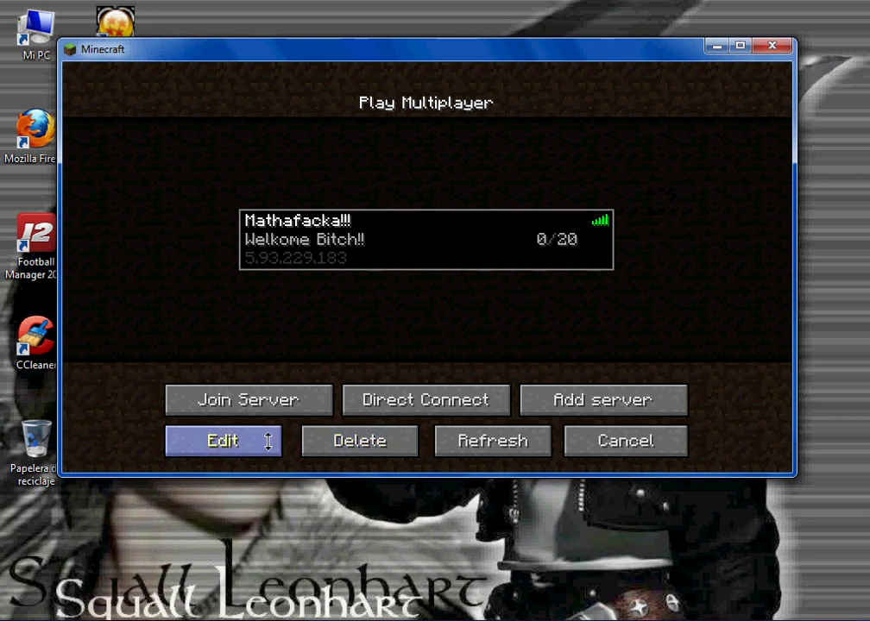
Step: Join the "Mathafacka!!!" server and walk around its world briefly to test the connection
left_click(272, 402)
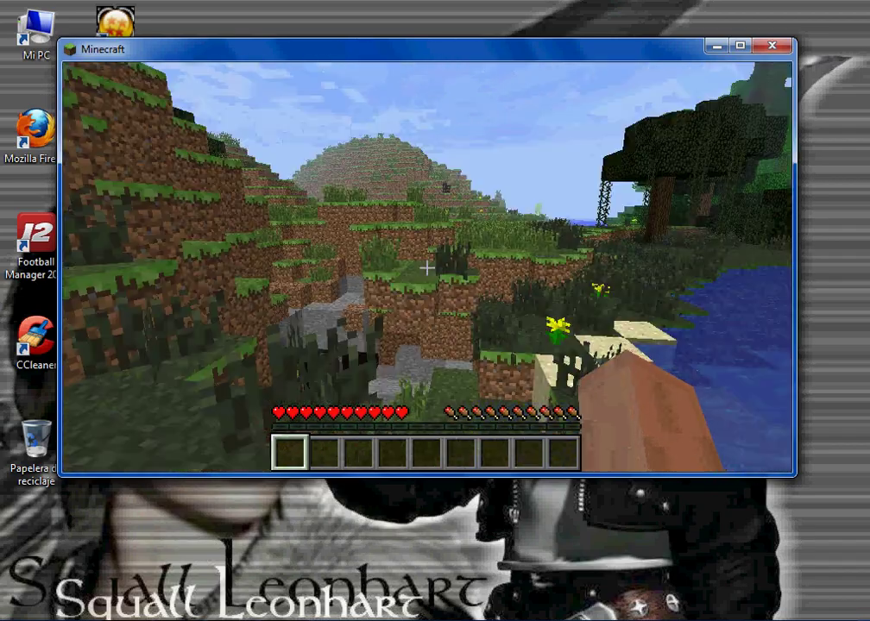
left_click(427, 266)
left_click(427, 266)
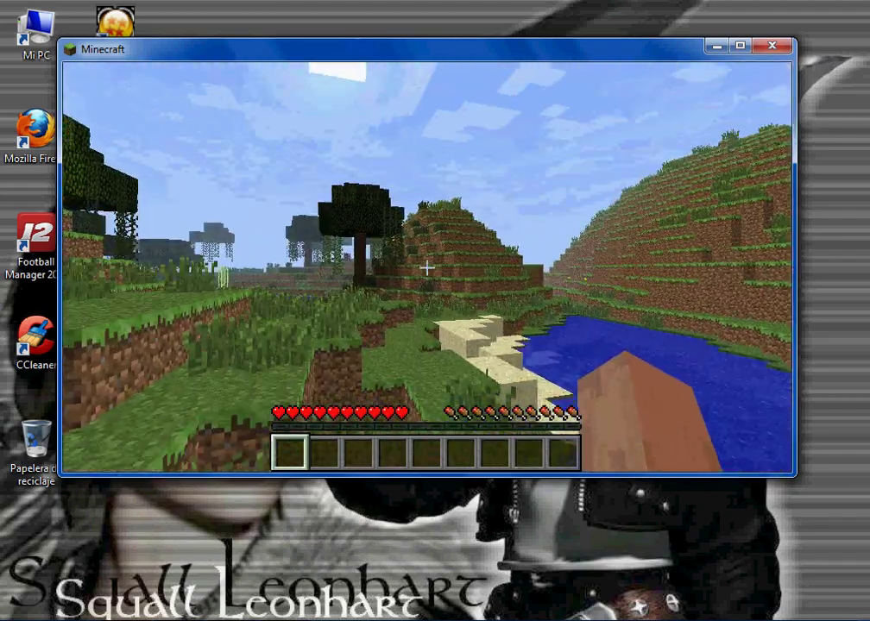
key("w")
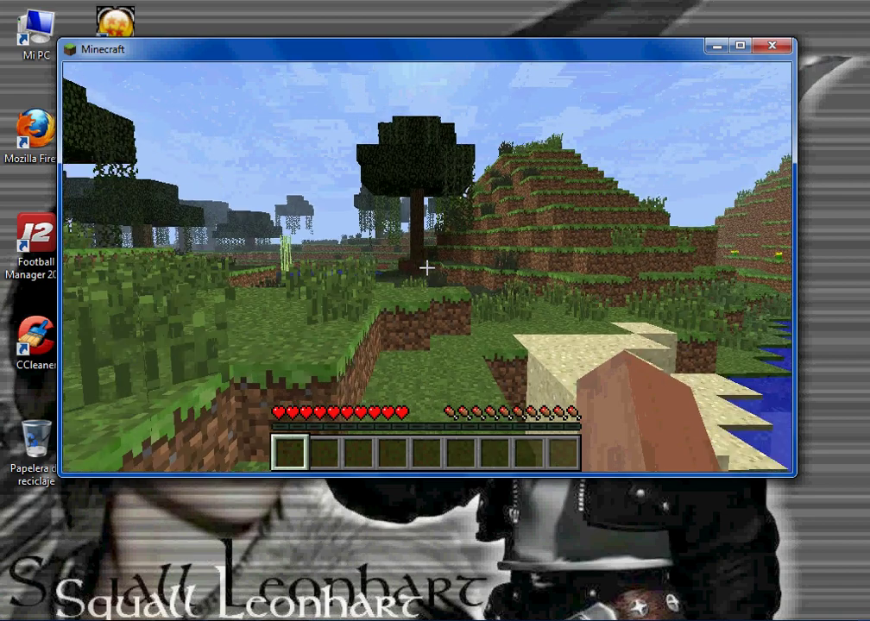
key("Tab")
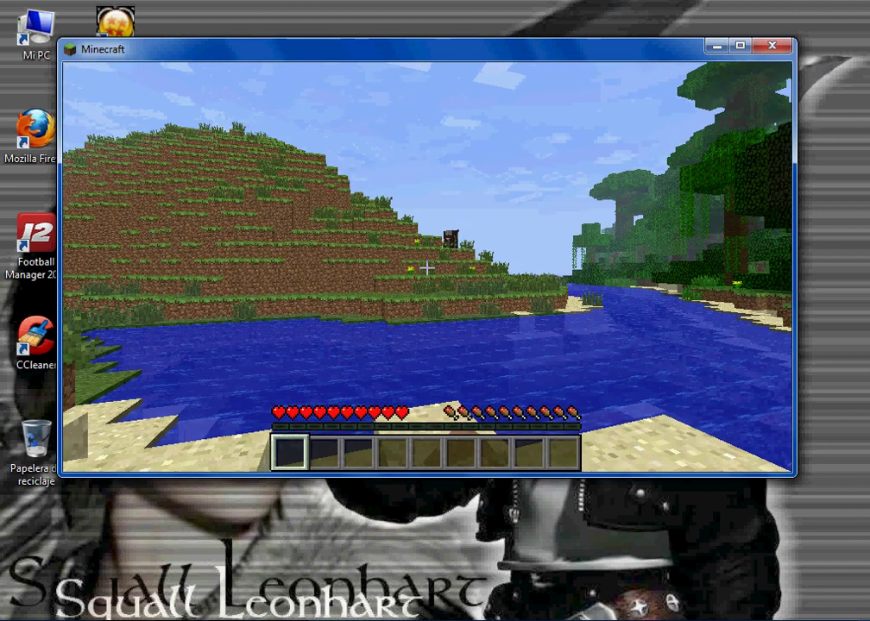
Step: Disconnect from the server and close Minecraft
key("Escape")
left_click(416, 361)
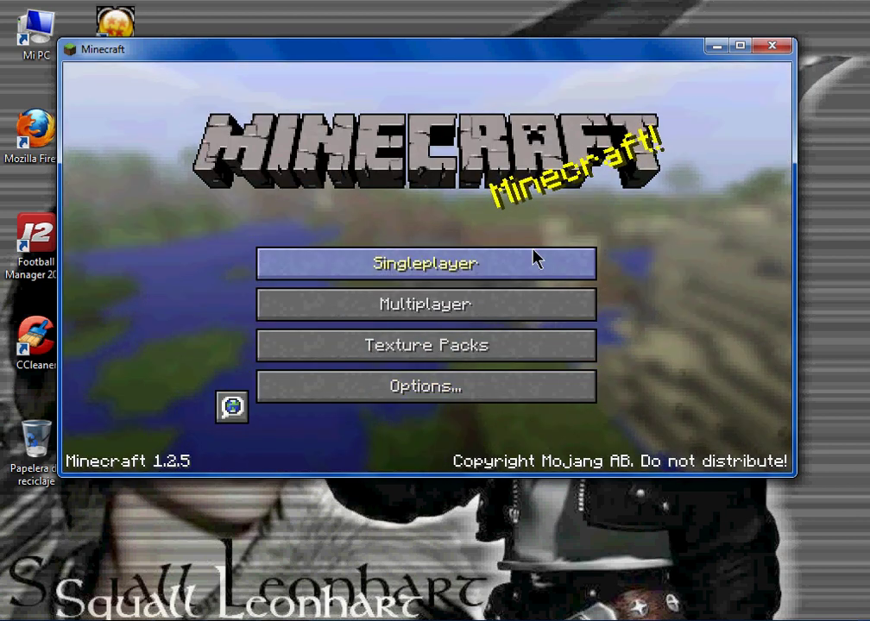
left_click(772, 48)
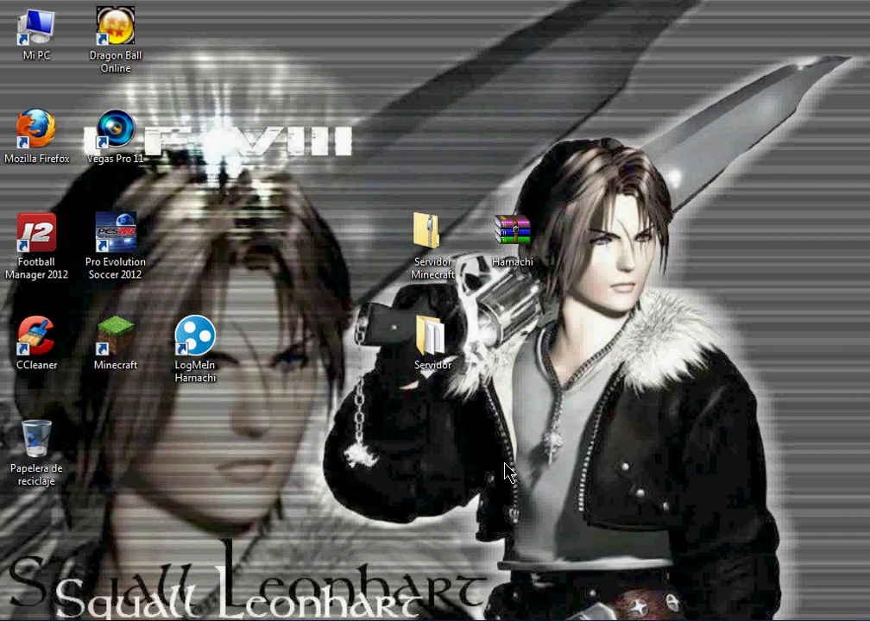
left_click_drag(293, 128, 593, 276)
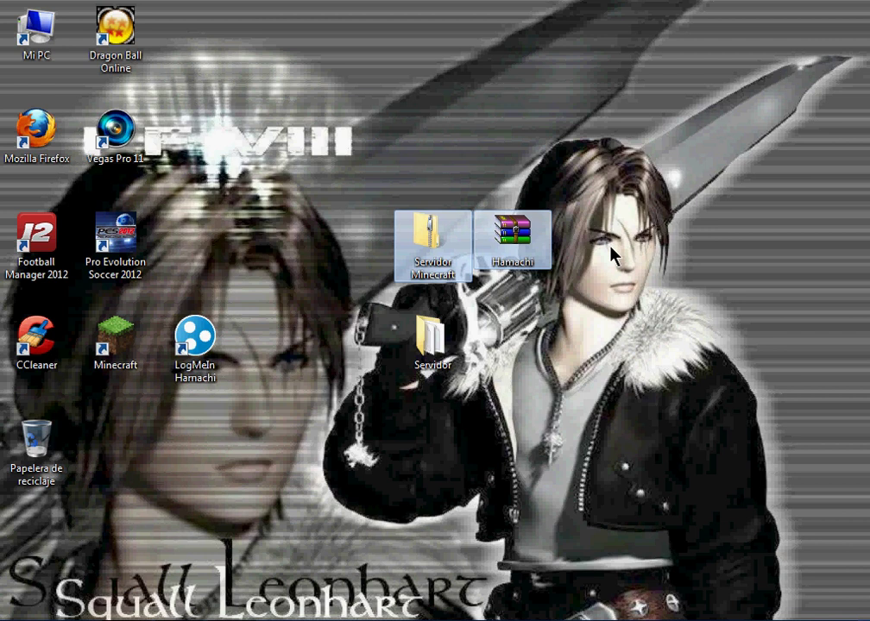
left_click_drag(322, 107, 600, 278)
left_click(557, 342)
left_click(654, 371)
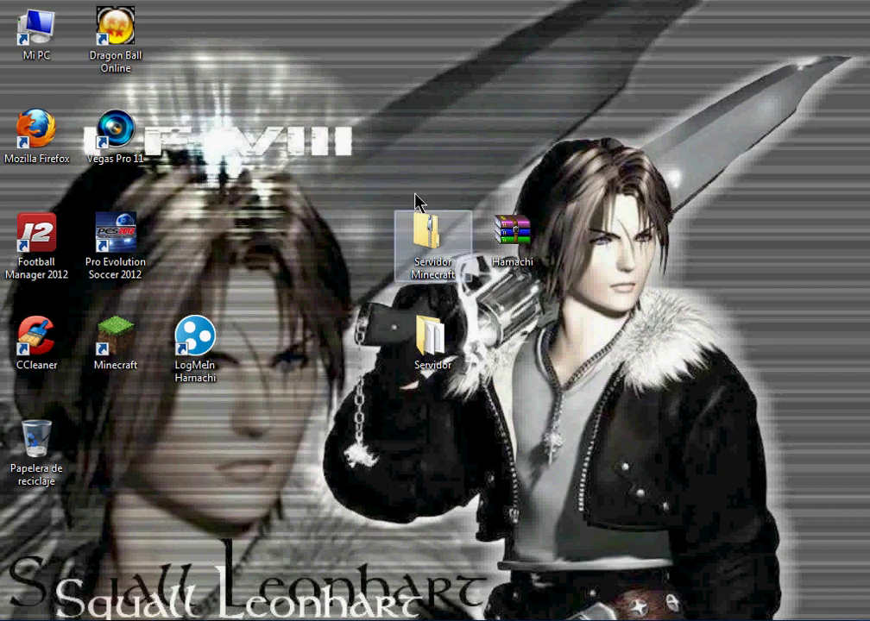
left_click_drag(349, 97, 680, 303)
left_click(479, 315)
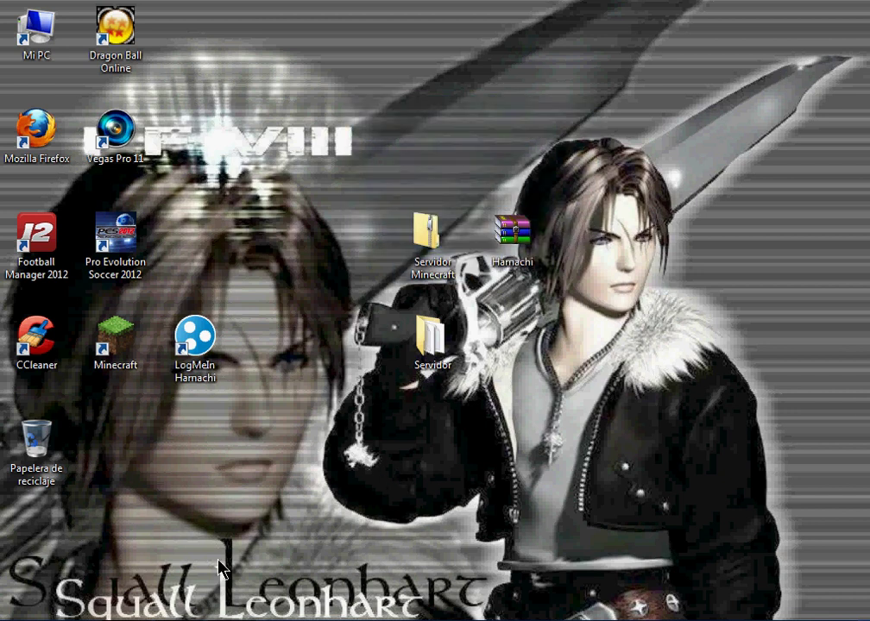